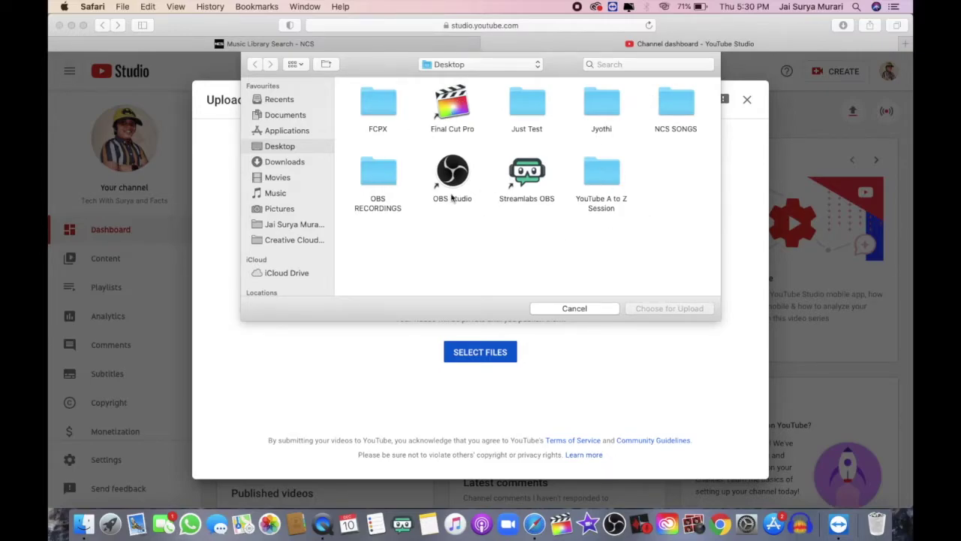
Upload the screen recording .mov file from the Just Test folder and clear the video's default title.
double_click(534, 105)
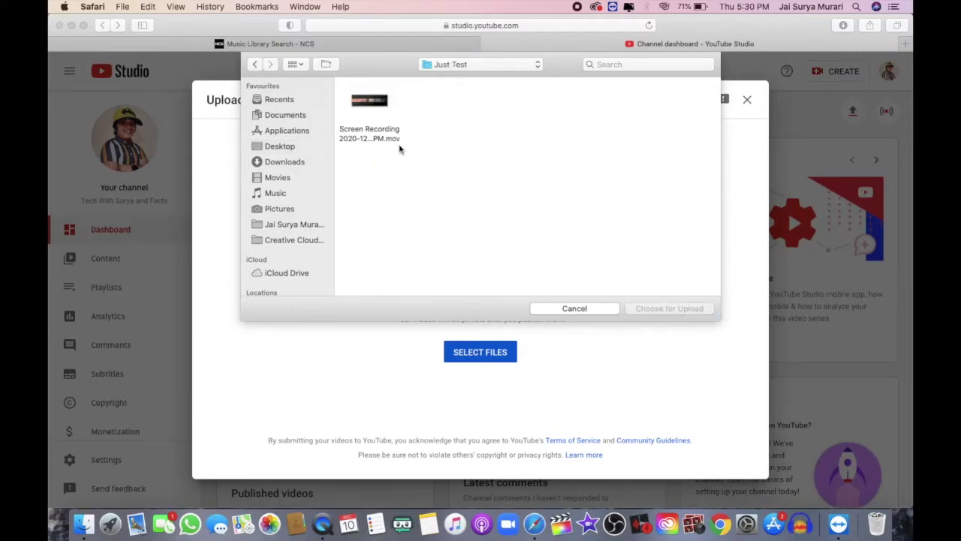
click(387, 105)
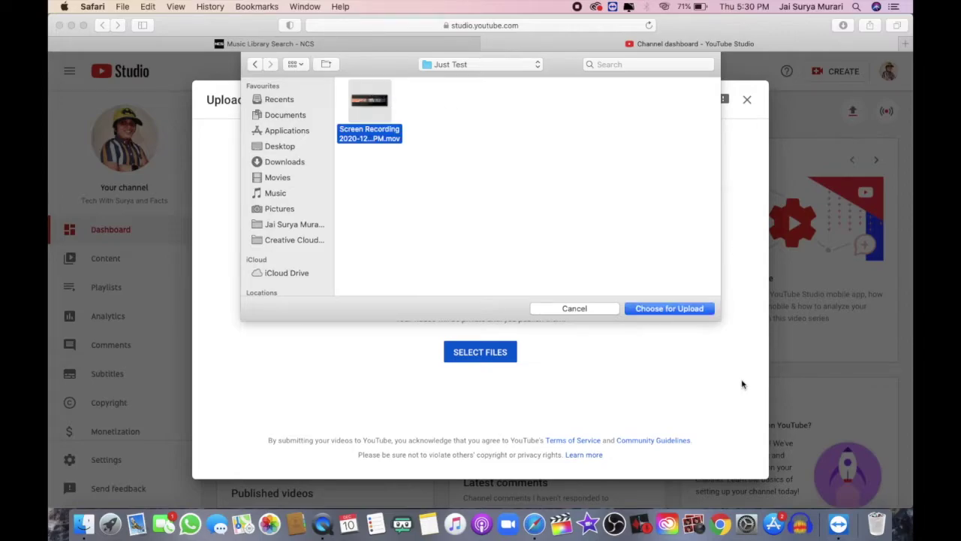
click(700, 310)
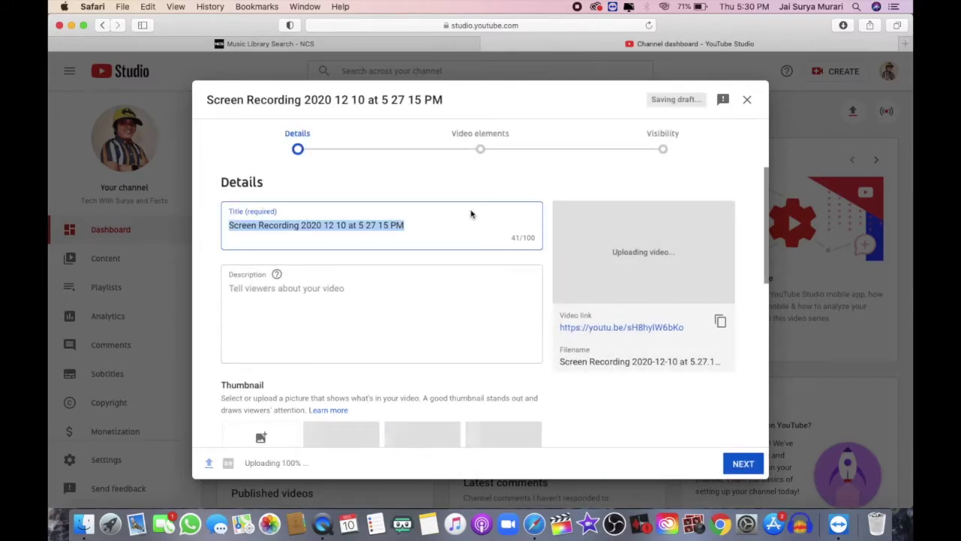
key(BackSpace)
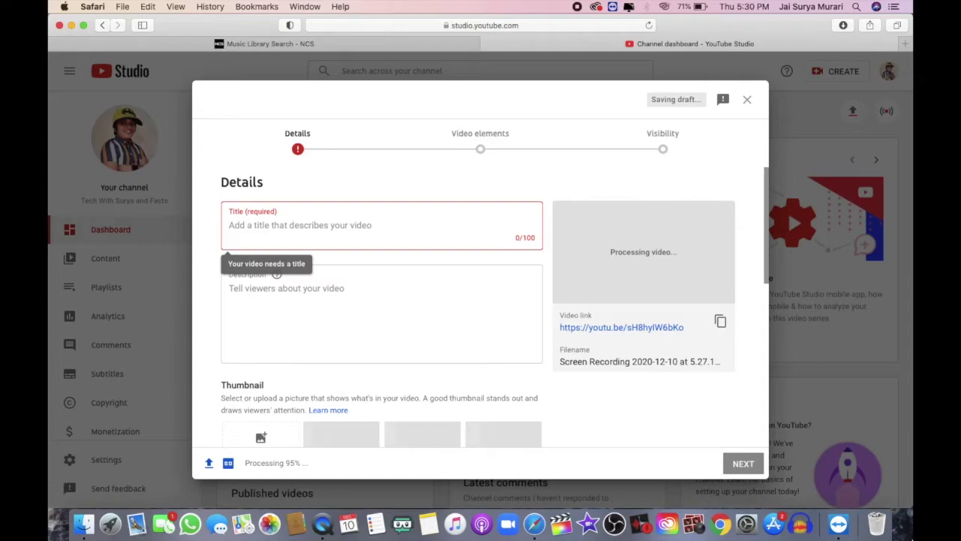
Look through the video details form and reveal its additional options for paid promotion, tags and subtitles.
scroll(485, 305, down, 10)
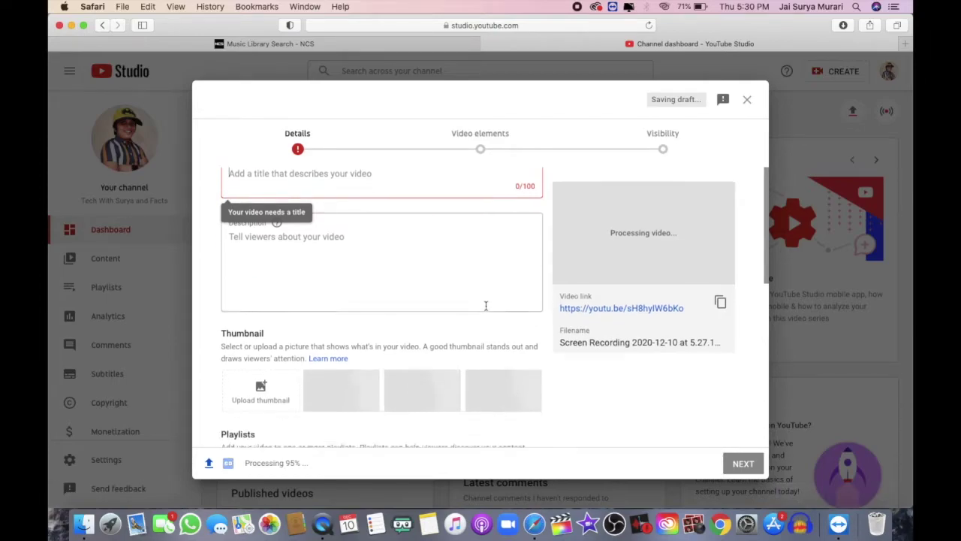
scroll(485, 305, up, 10)
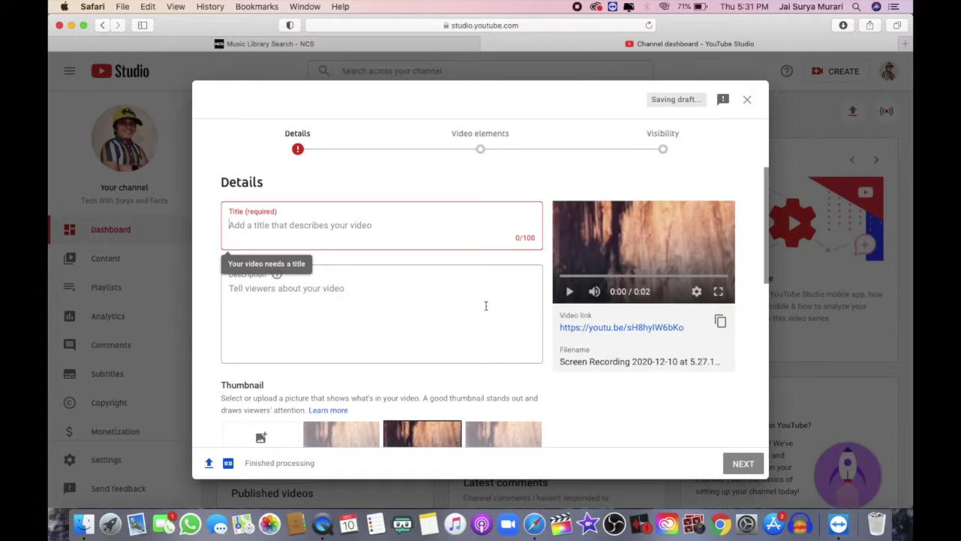
scroll(485, 305, down, 10)
scroll(485, 305, up, 1)
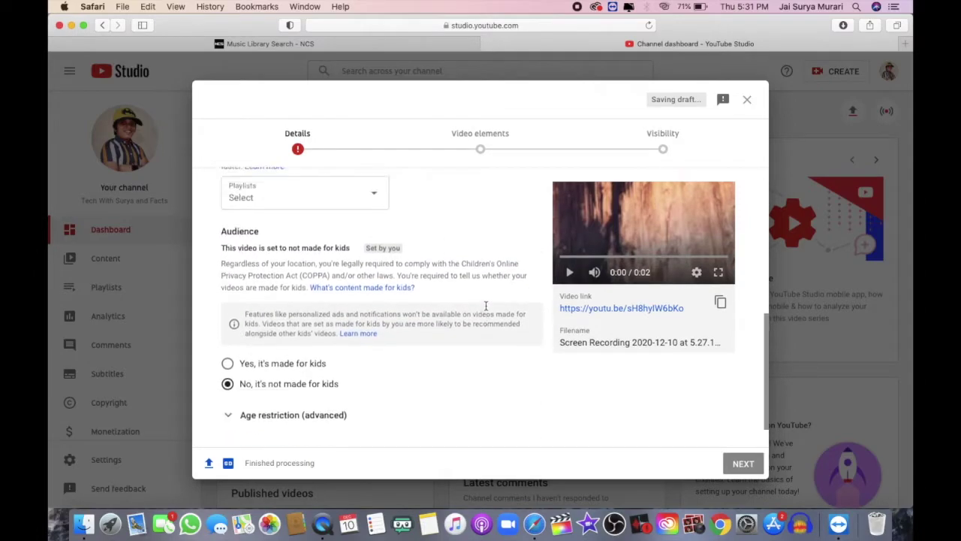
scroll(485, 305, down, 1)
click(254, 406)
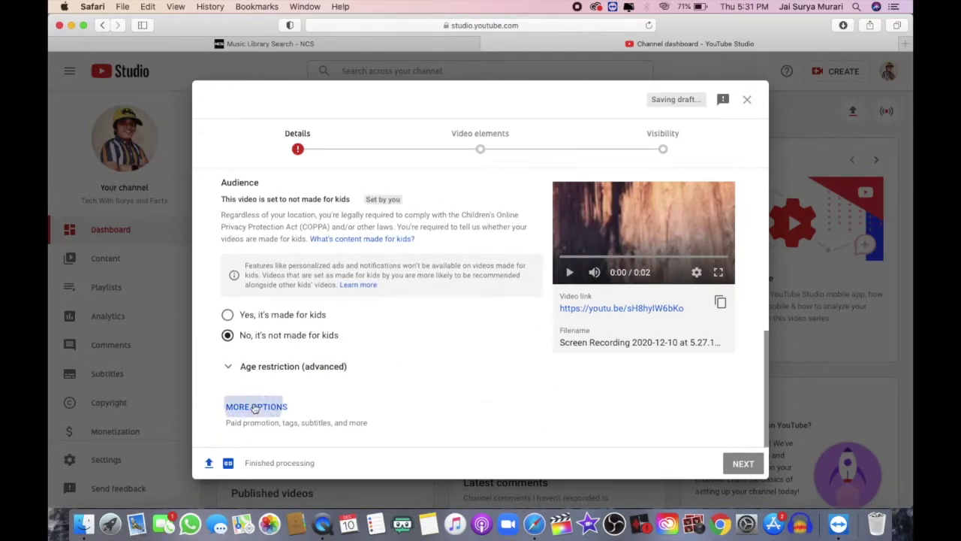
scroll(317, 398, up, 15)
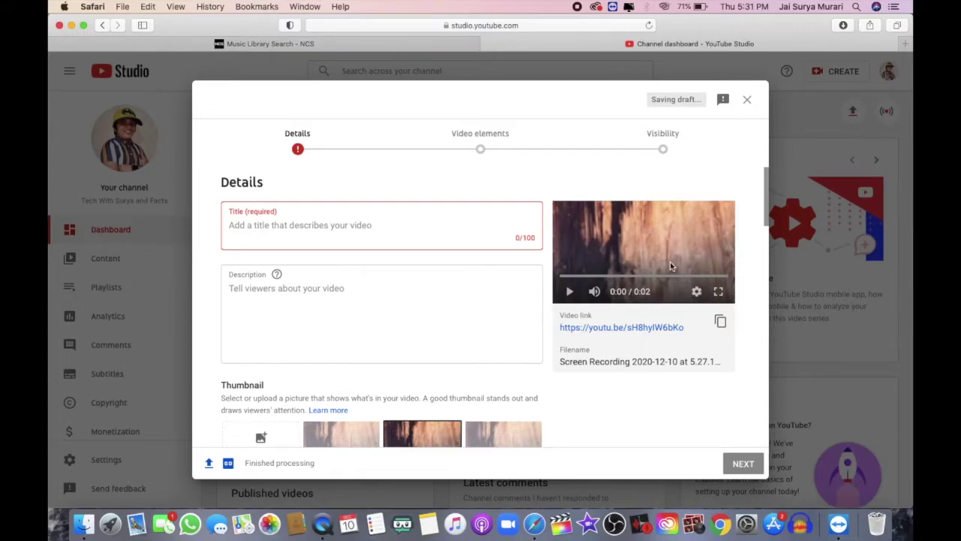
Examine the expanded details options down to the available license types.
scroll(479, 383, down, 3)
scroll(479, 383, down, 8)
scroll(479, 381, up, 5)
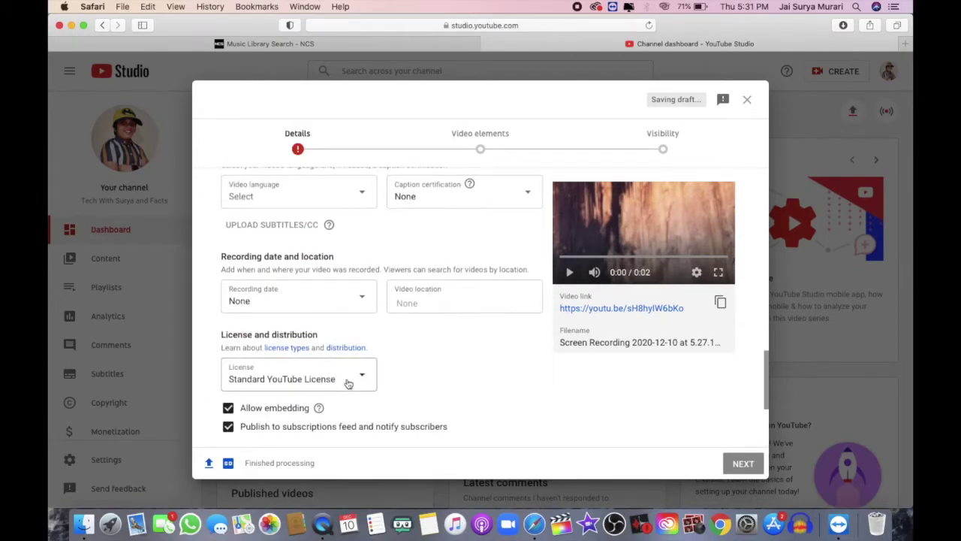
click(355, 380)
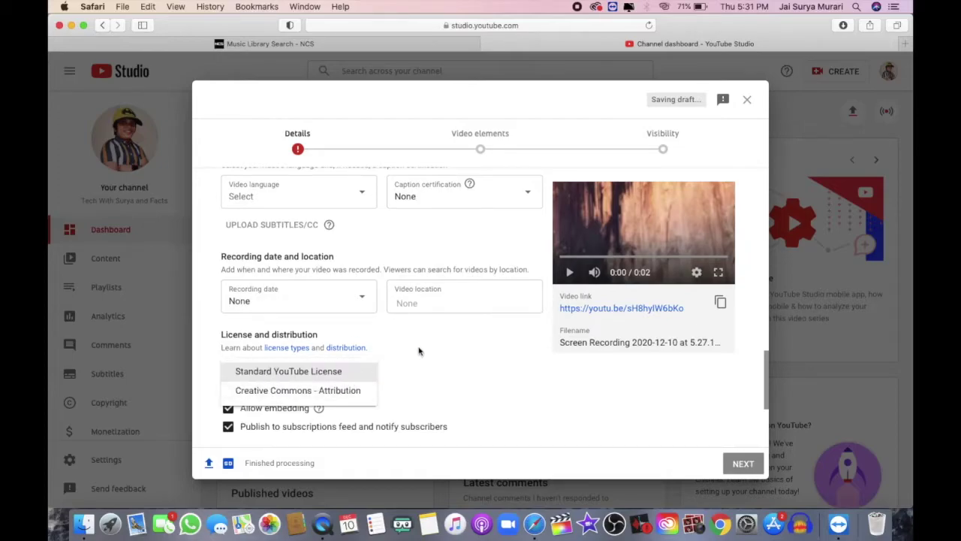
Enter XXXXXX as the video title.
scroll(419, 350, up, 10)
click(388, 230)
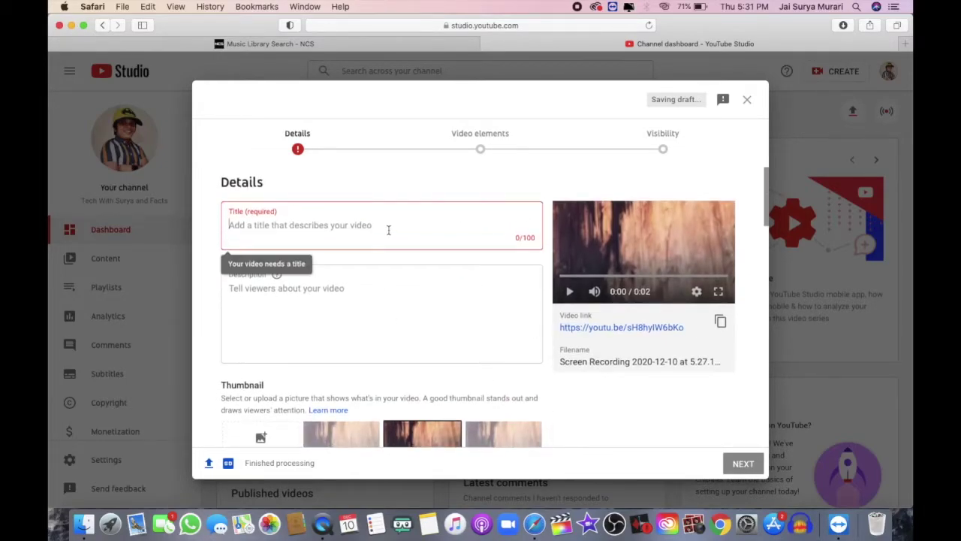
text(XXXXXX)
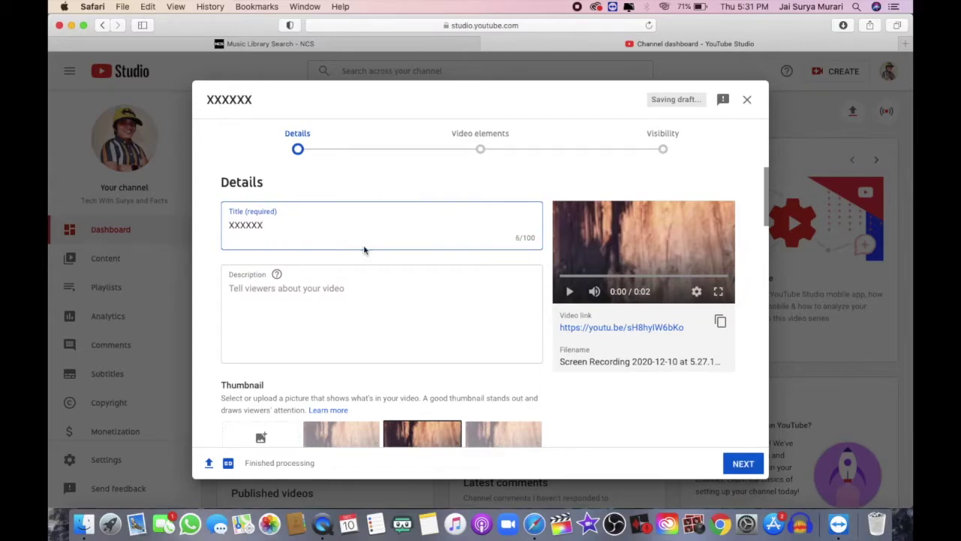
Go to the visibility settings of the upload and set the video to Private.
scroll(364, 250, down, 15)
scroll(364, 250, up, 10)
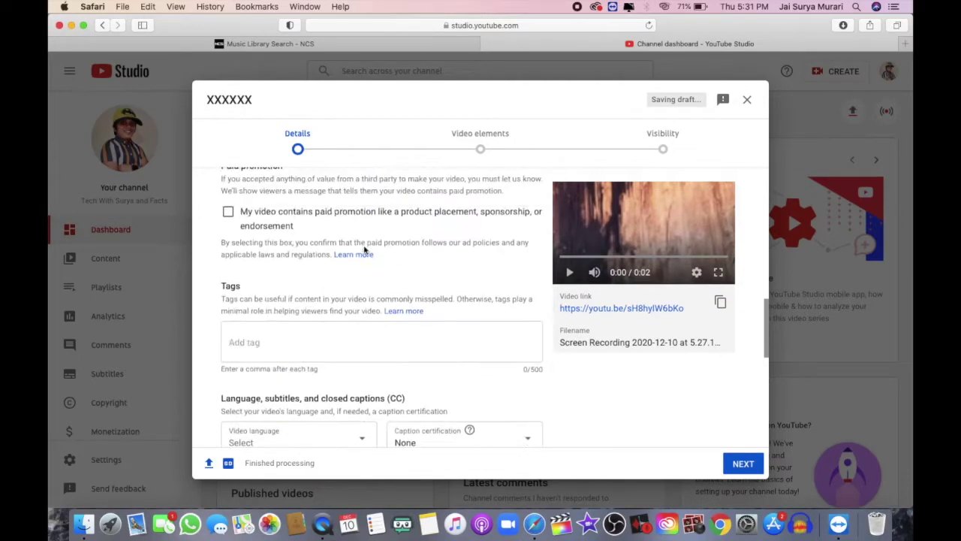
scroll(364, 250, up, 3)
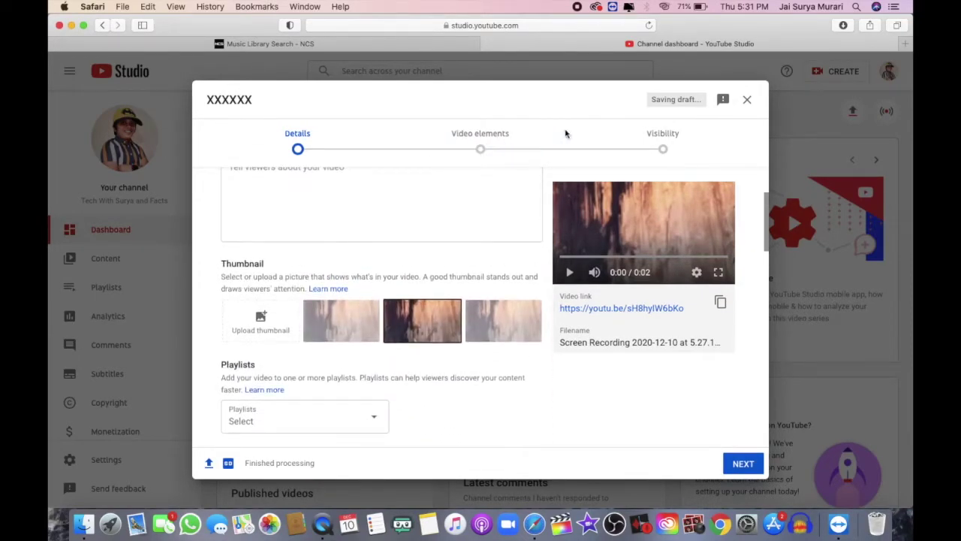
click(666, 135)
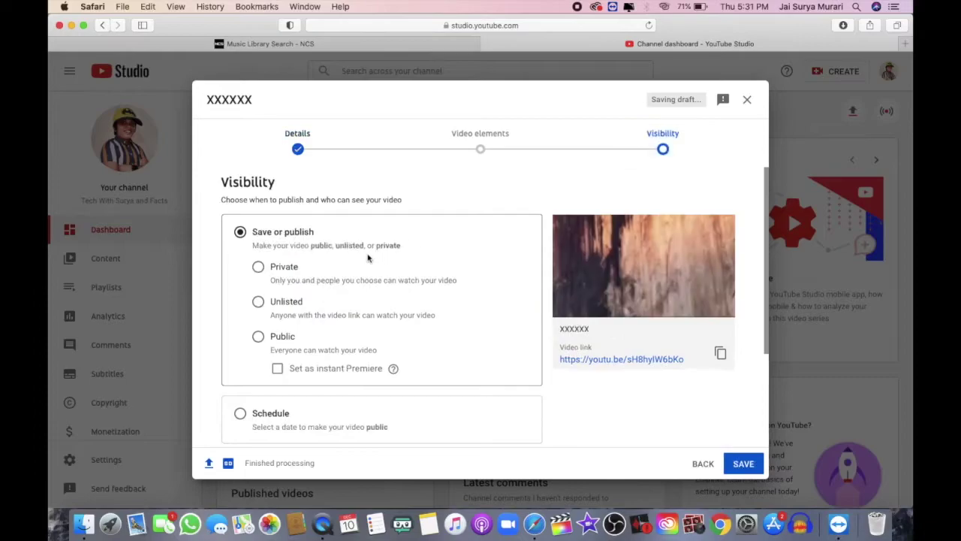
click(258, 267)
Return to the video details and extend the title to XXXXXXXXXXX.
click(306, 145)
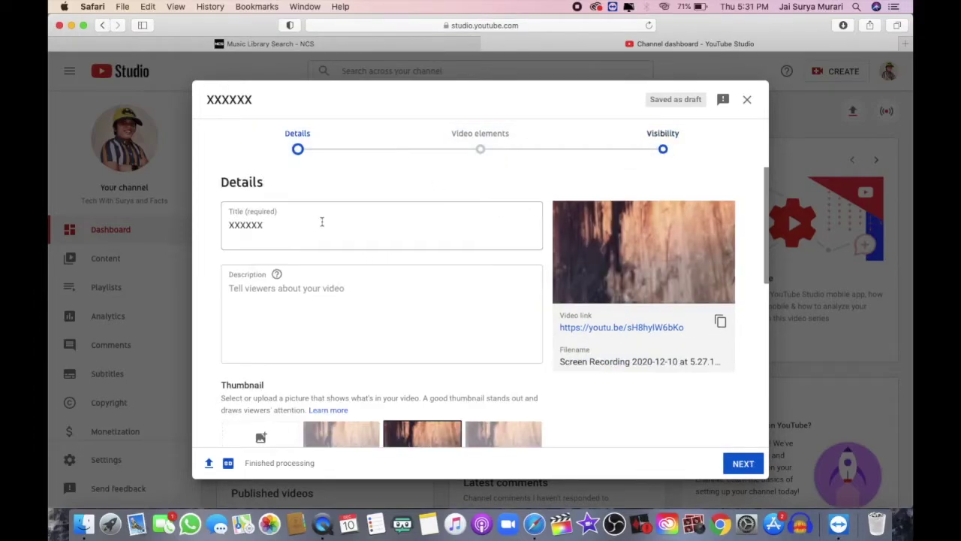
double_click(265, 238)
click(269, 228)
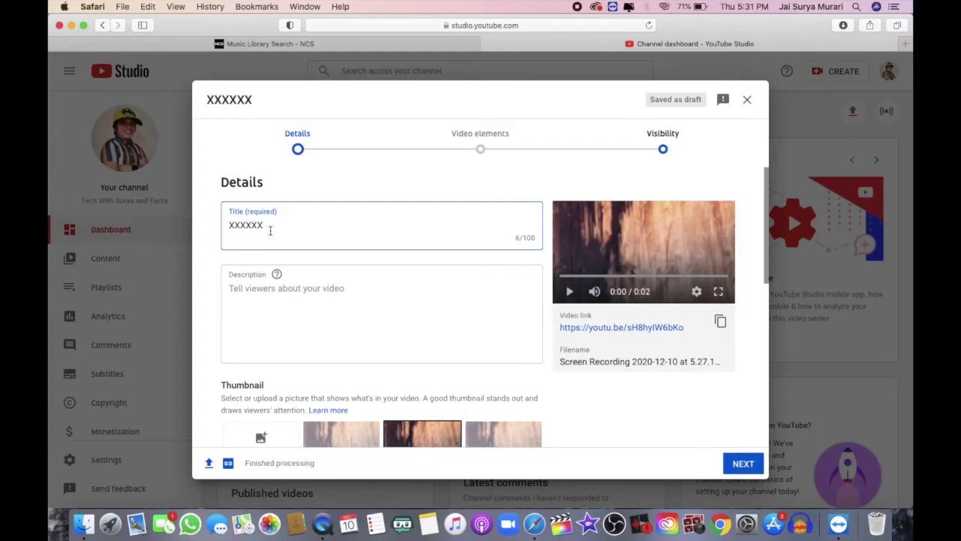
text(XXXXX)
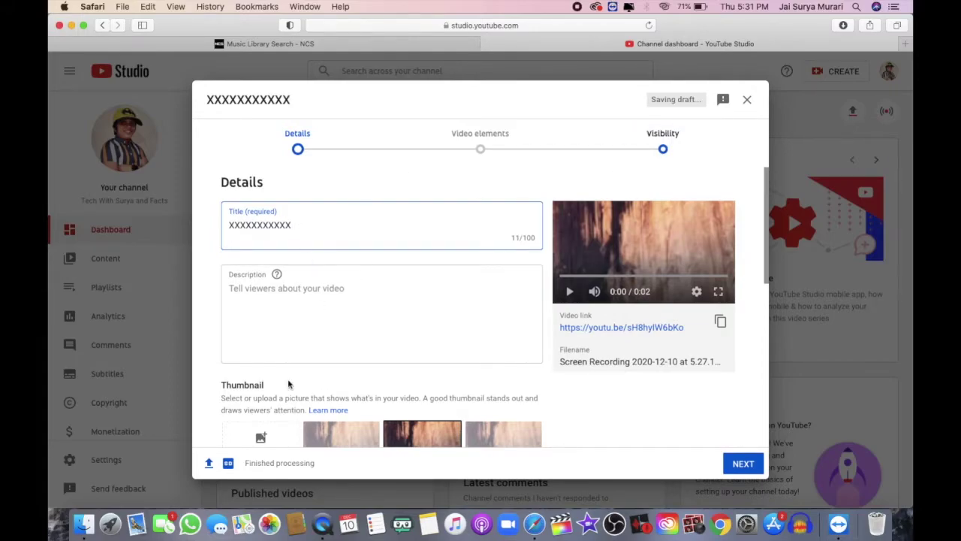
Start the description with "Song Credits:- You & I :" and check the song title in the NCS music library.
scroll(290, 382, down, 1)
scroll(307, 256, up, 1)
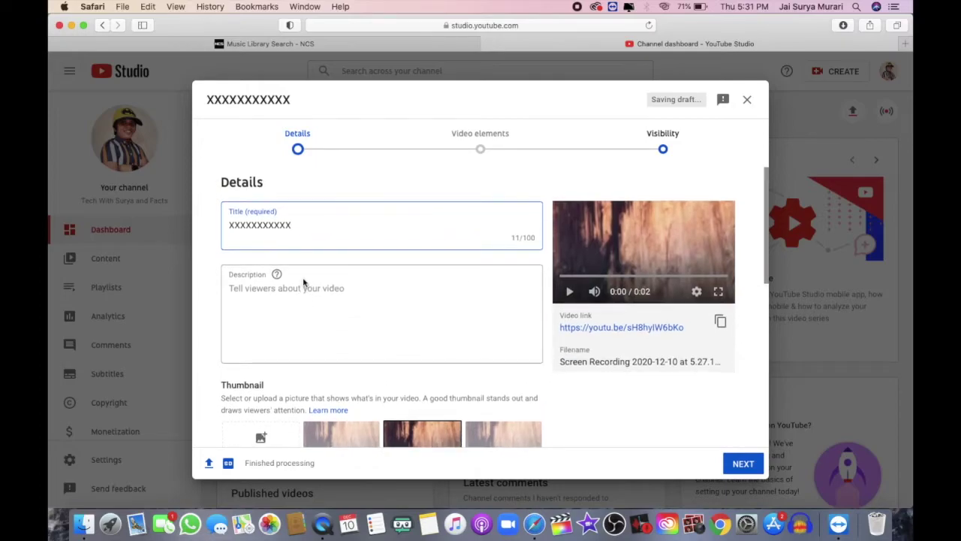
click(304, 286)
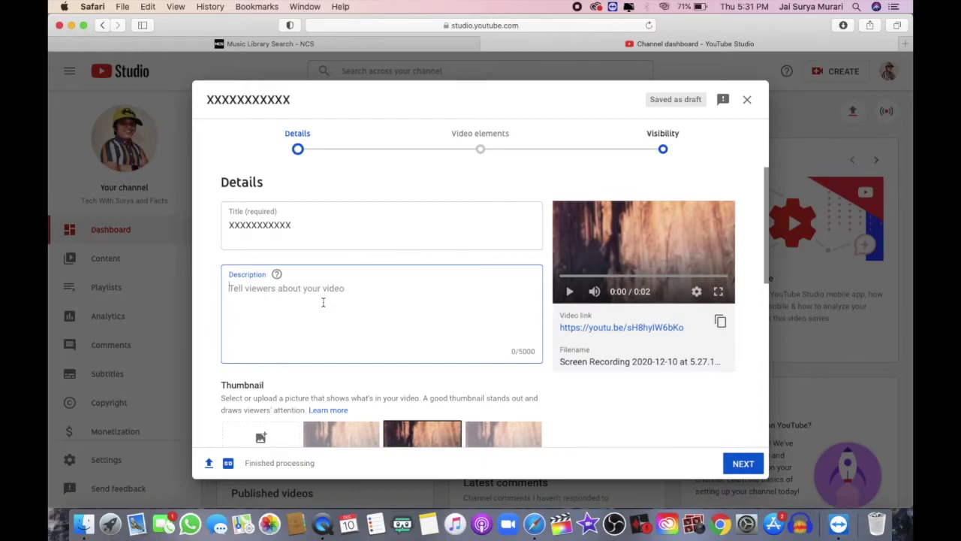
text(Song )
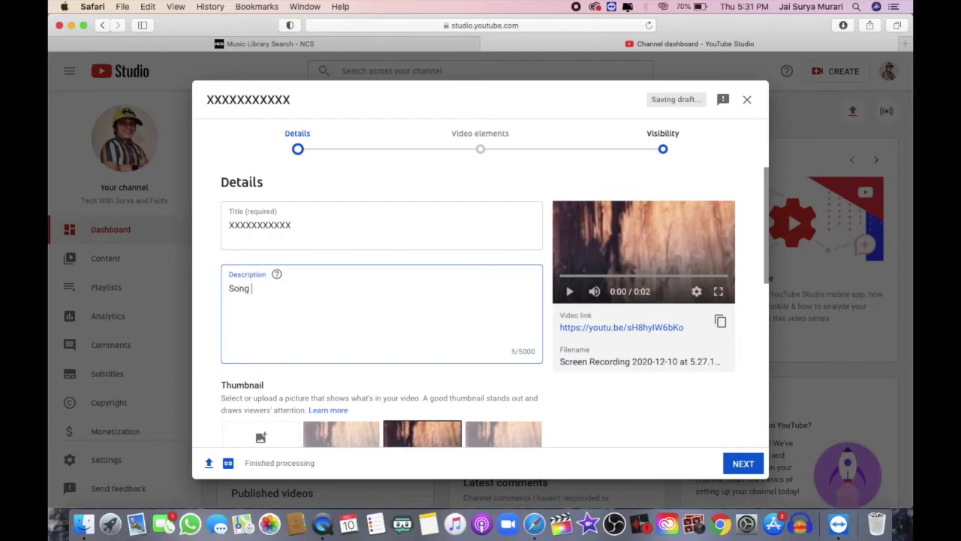
text(Credits:- You &)
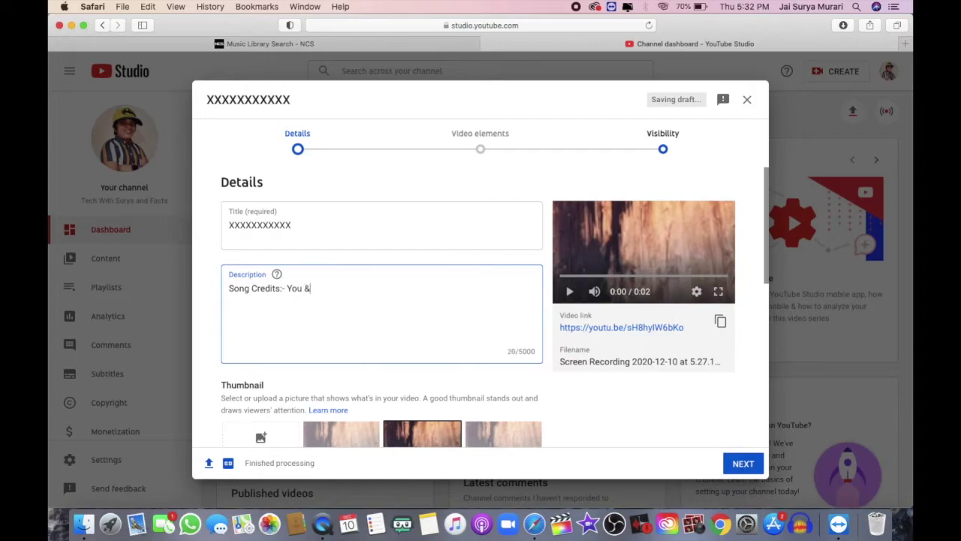
text( I-)
key(BackSpace)
click(329, 44)
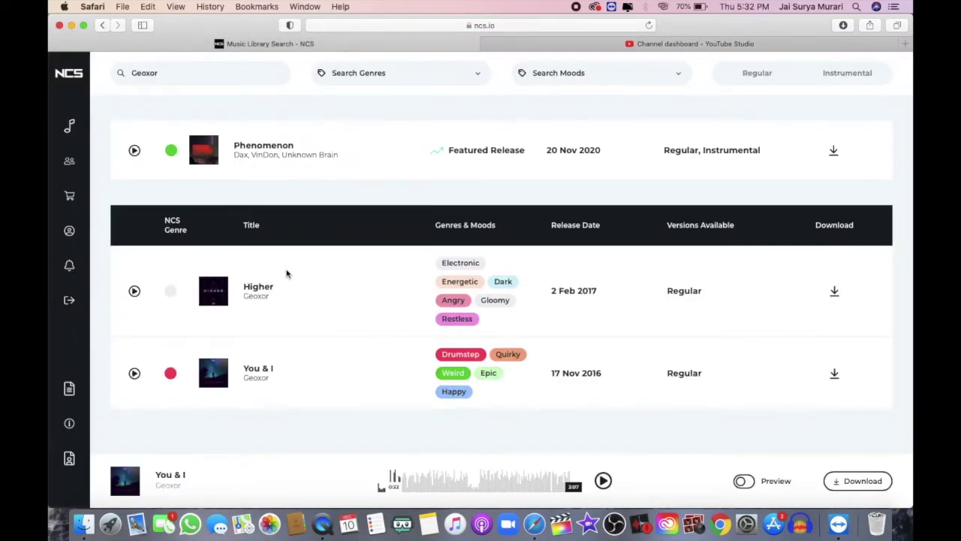
click(533, 47)
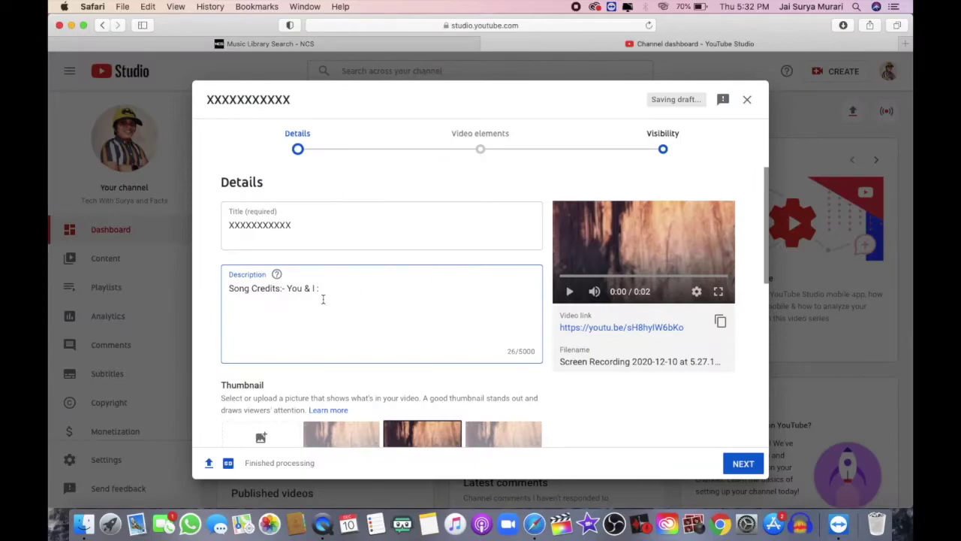
Below the song credit, add "Artist Credits : Geoxor :" followed by the copied Spotify artist link.
double_click(350, 294)
click(398, 298)
key(Return)
key(Return)
text(Artist Credits : Geoxor :)
right_click(349, 331)
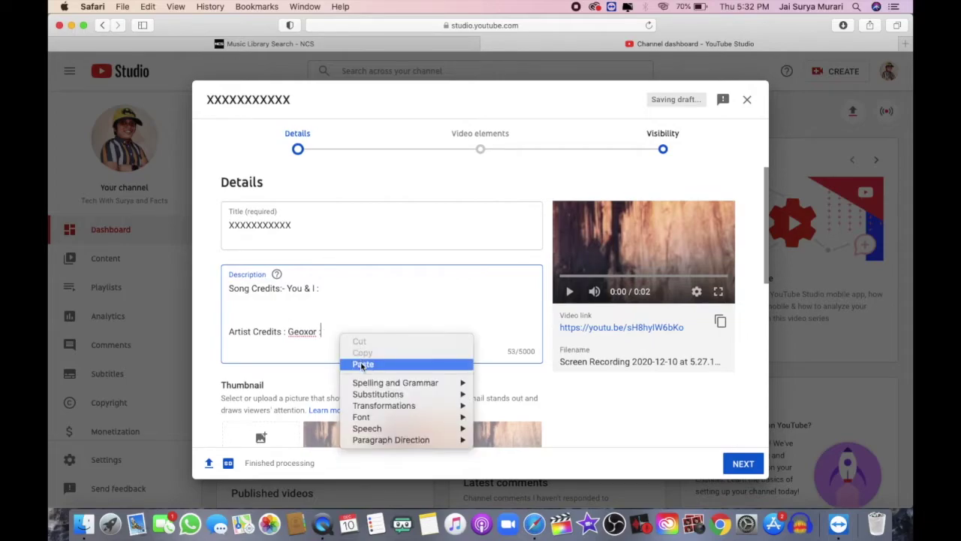
click(362, 363)
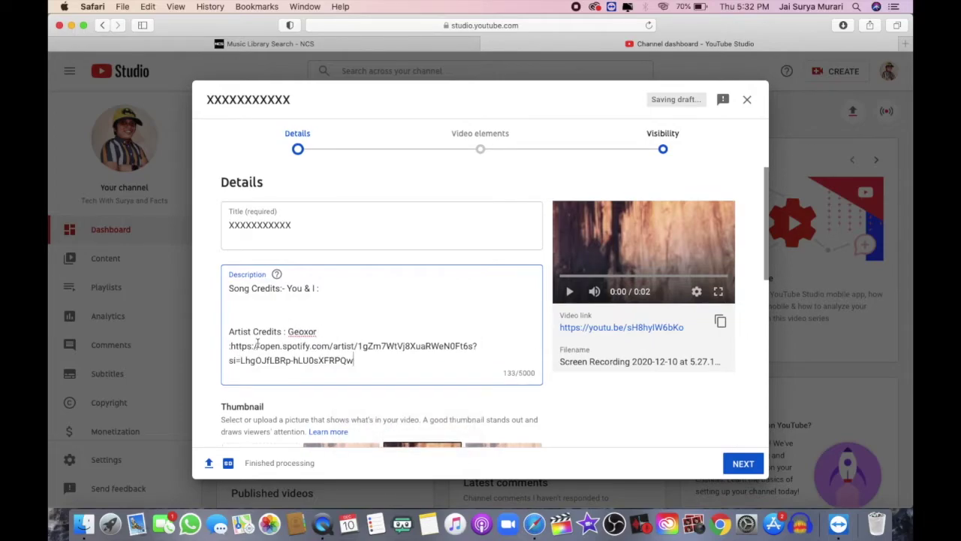
Tidy the artist credit by removing the space between Geoxor and the colon before the Spotify link.
click(319, 331)
text(On)
key(Delete)
key(Delete)
key(BackSpace)
key(BackSpace)
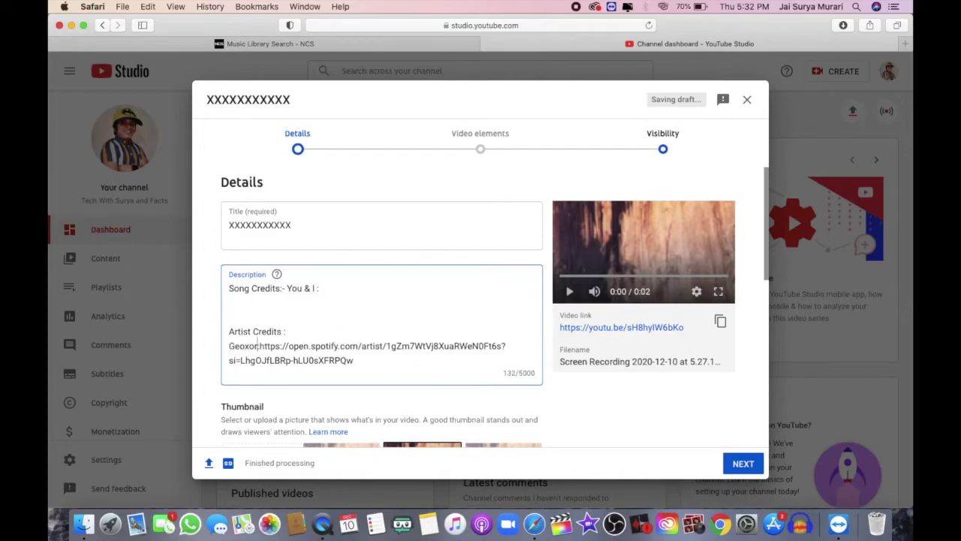
key(Return)
key(BackSpace)
text(,)
key(Return)
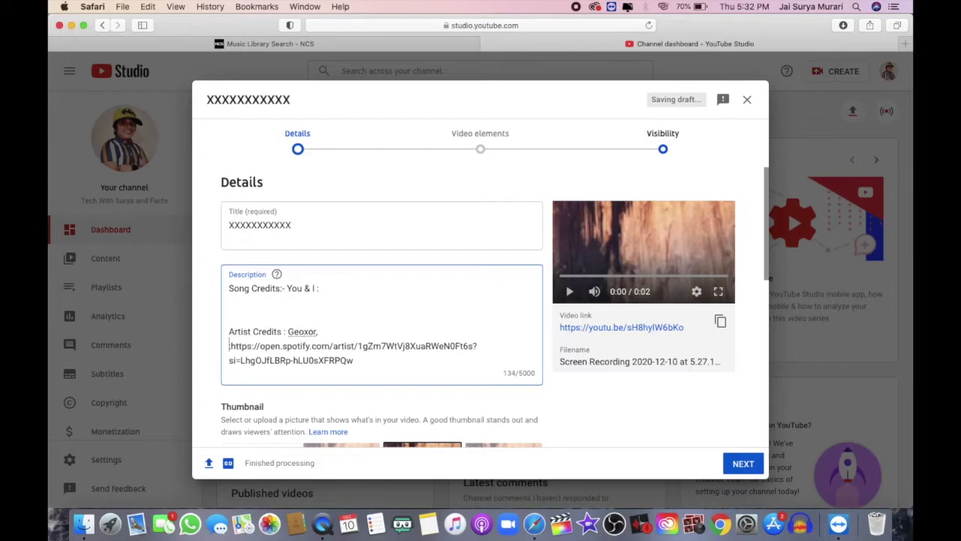
key(BackSpace)
key(BackSpace)
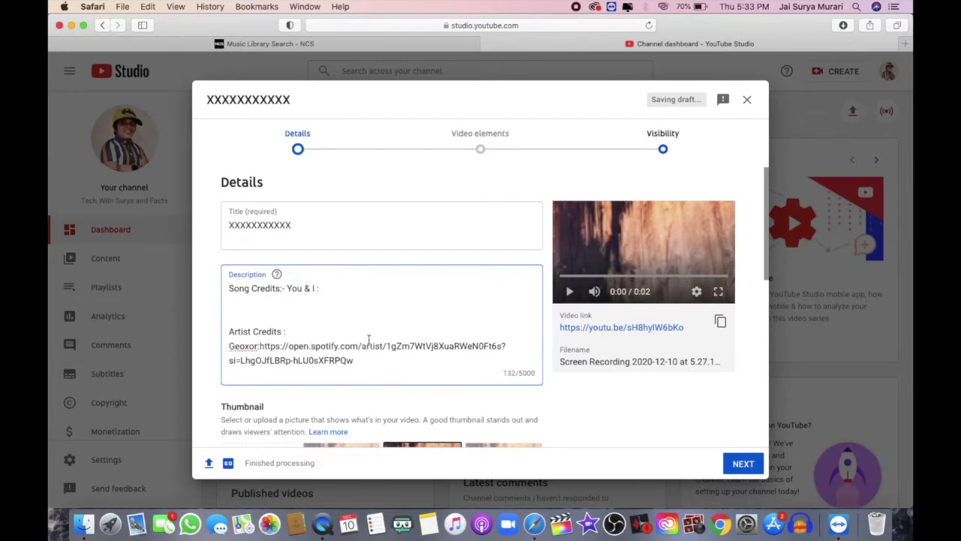
Add the line "Follow On Spotify" below the artist link in the description.
click(359, 365)
key(Return)
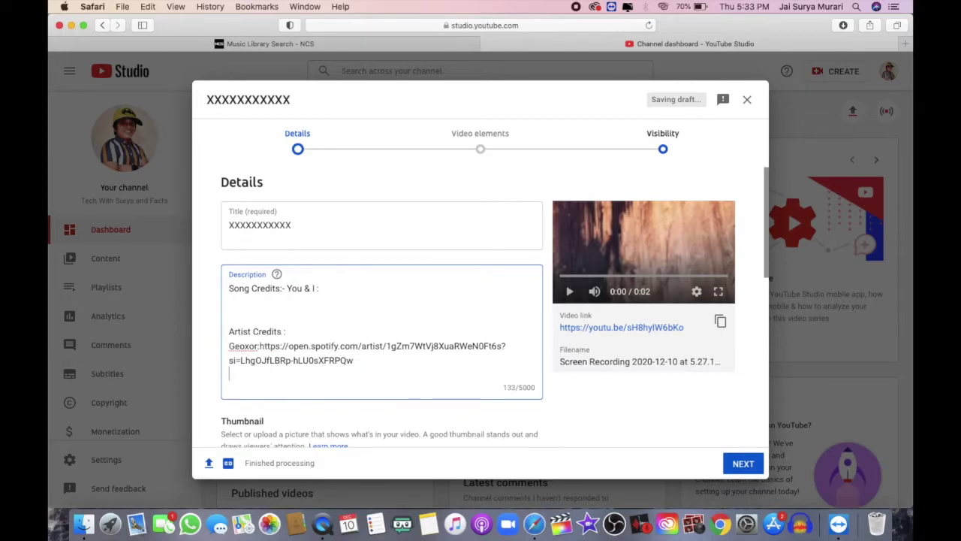
text(Follow On Spotify)
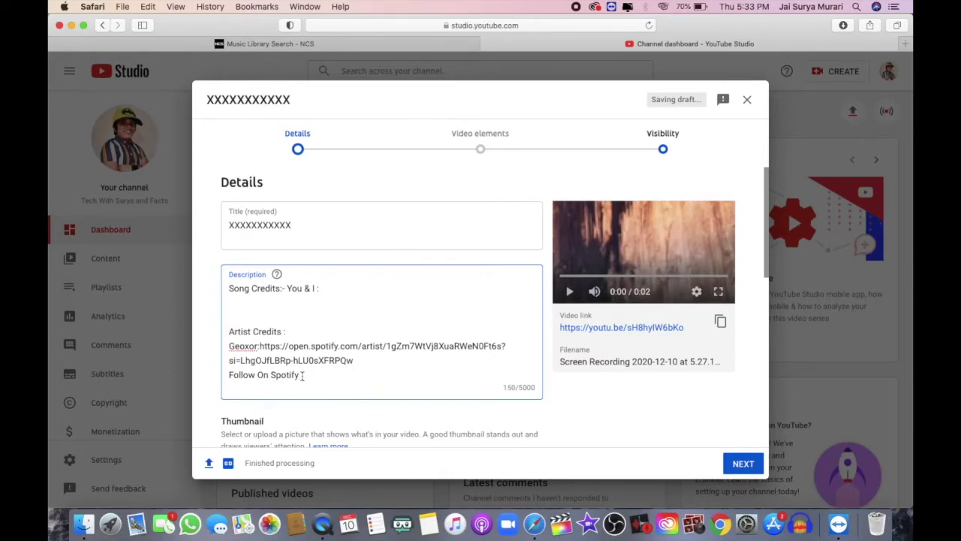
Open the page of the song You & I from the NCS music library in a new browser tab.
scroll(316, 390, down, 2)
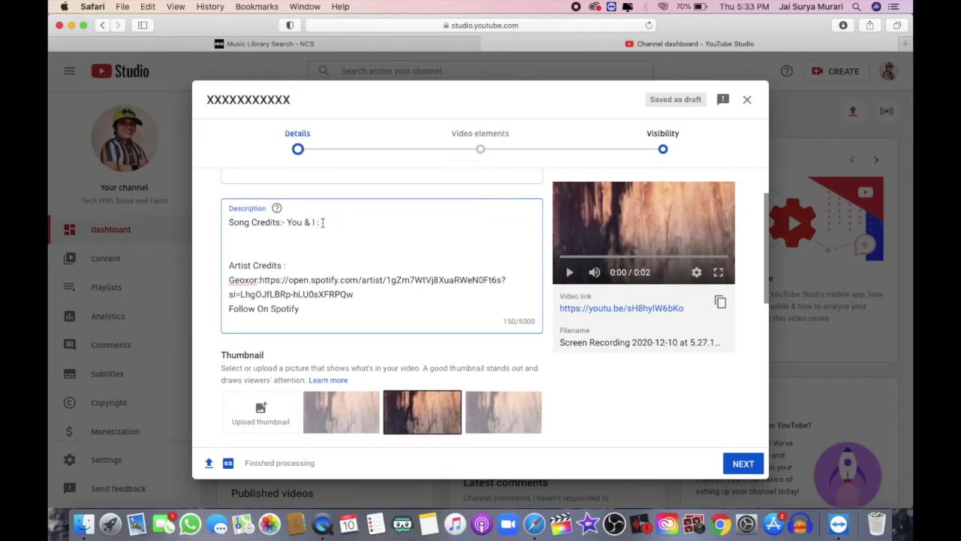
click(444, 43)
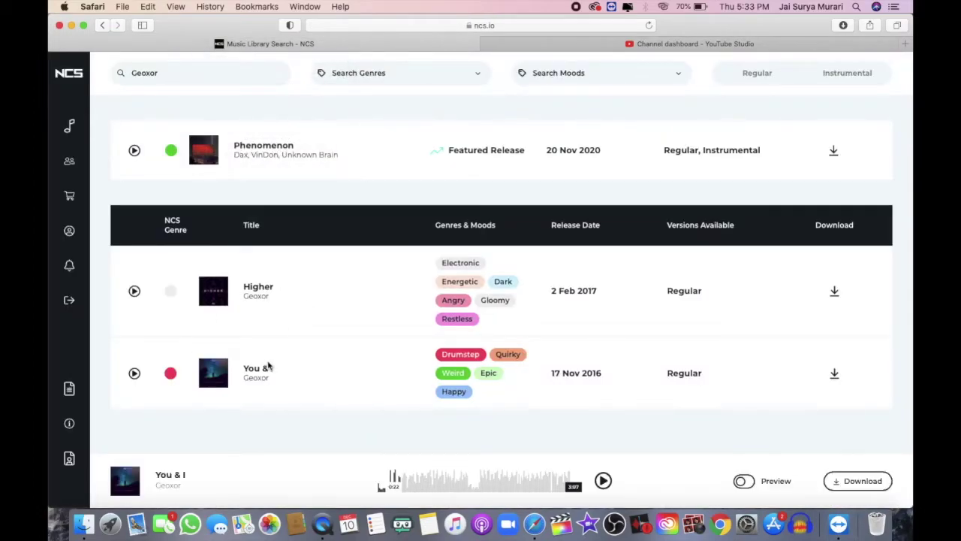
drag(265, 370, 905, 47)
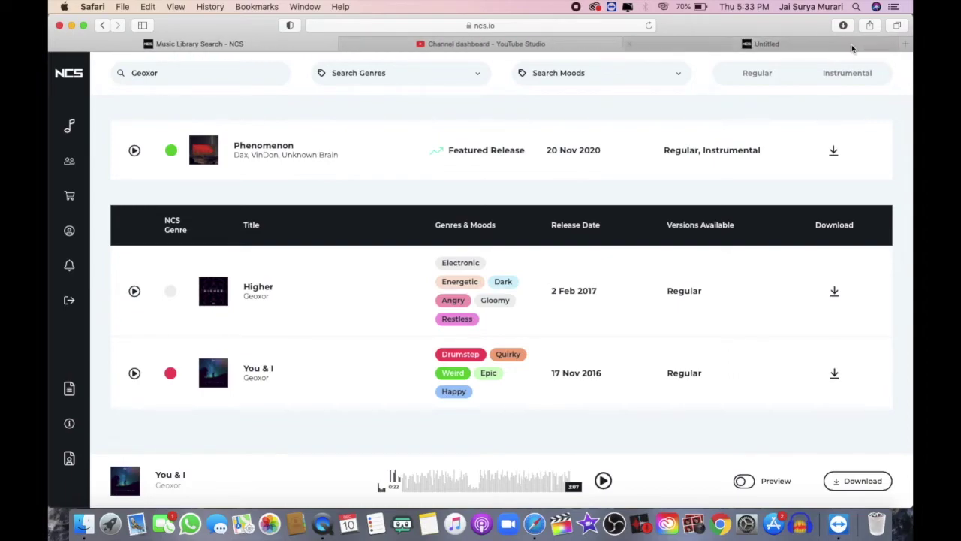
Copy the web address of the You & I song page on NCS.
click(749, 45)
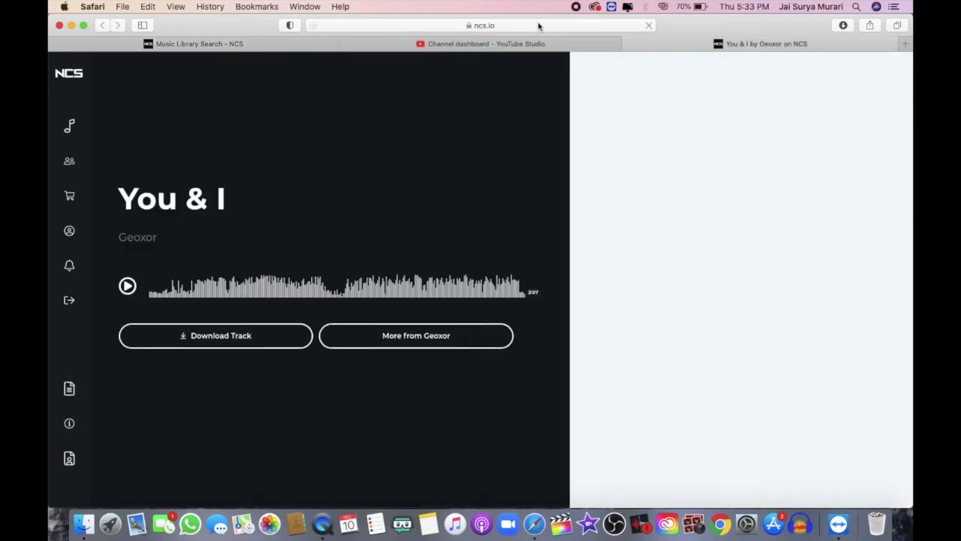
click(536, 26)
right_click(410, 26)
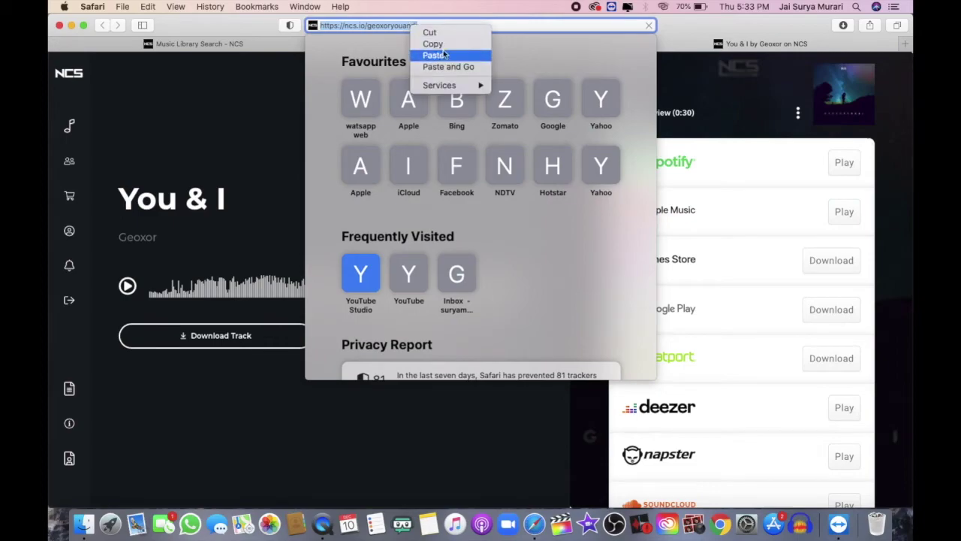
click(435, 42)
key(Escape)
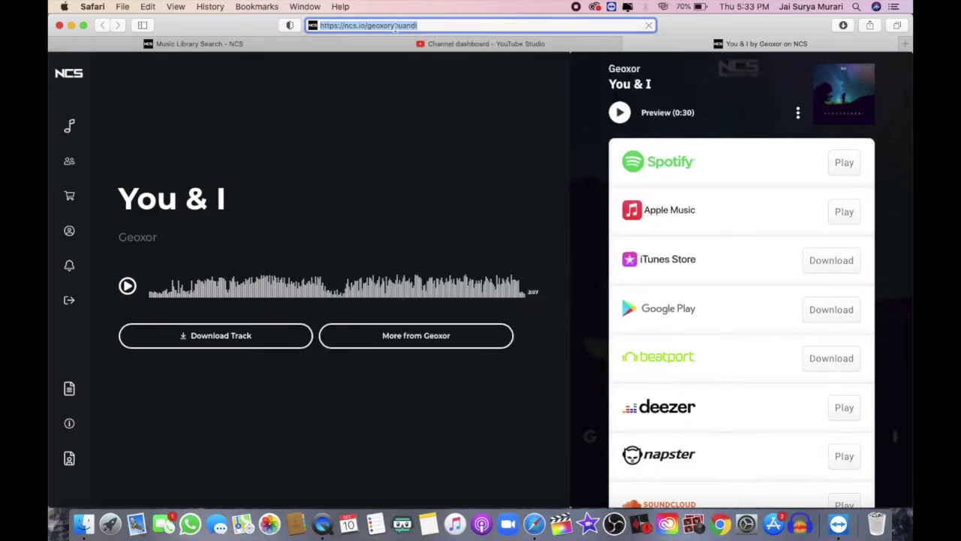
Try to paste the song page link after "You & I :" in the video description.
click(463, 44)
right_click(290, 264)
click(326, 226)
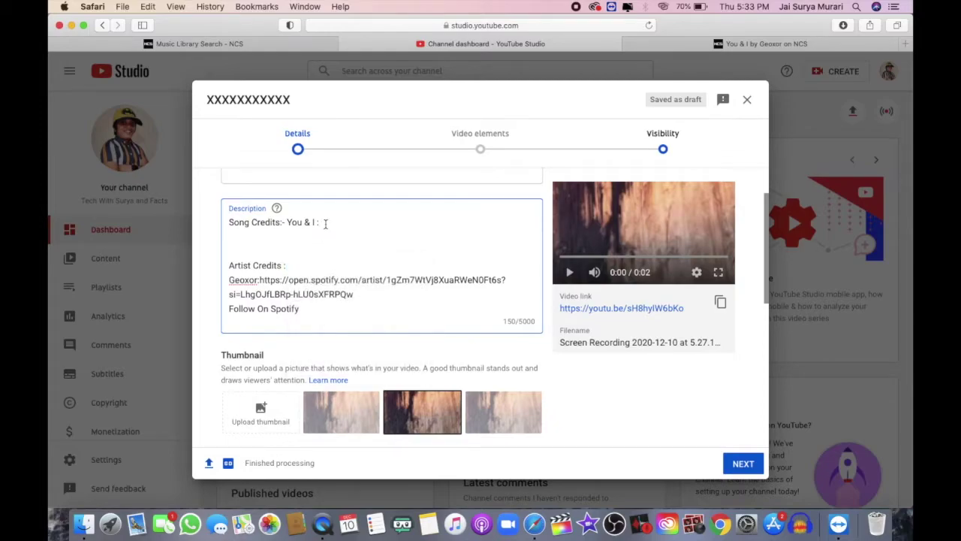
right_click(325, 223)
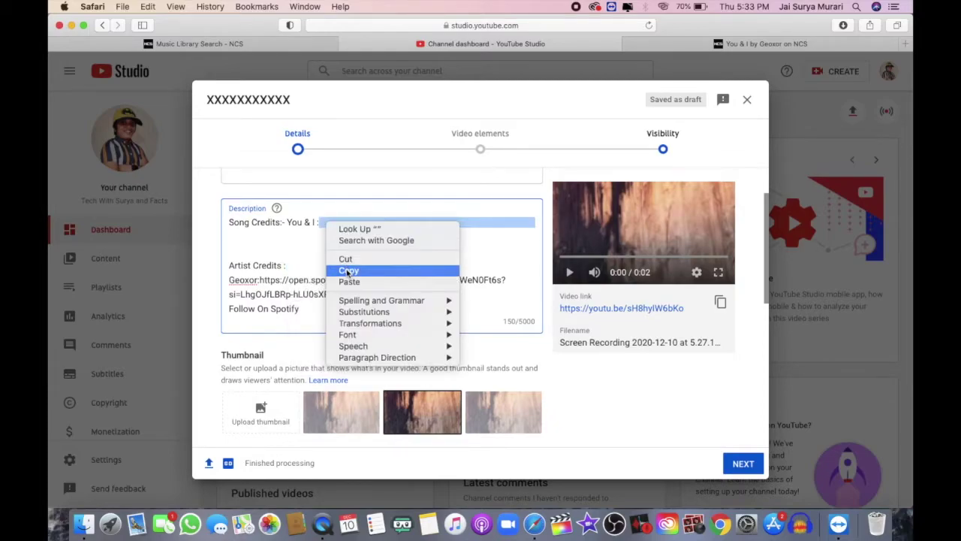
click(348, 272)
click(337, 221)
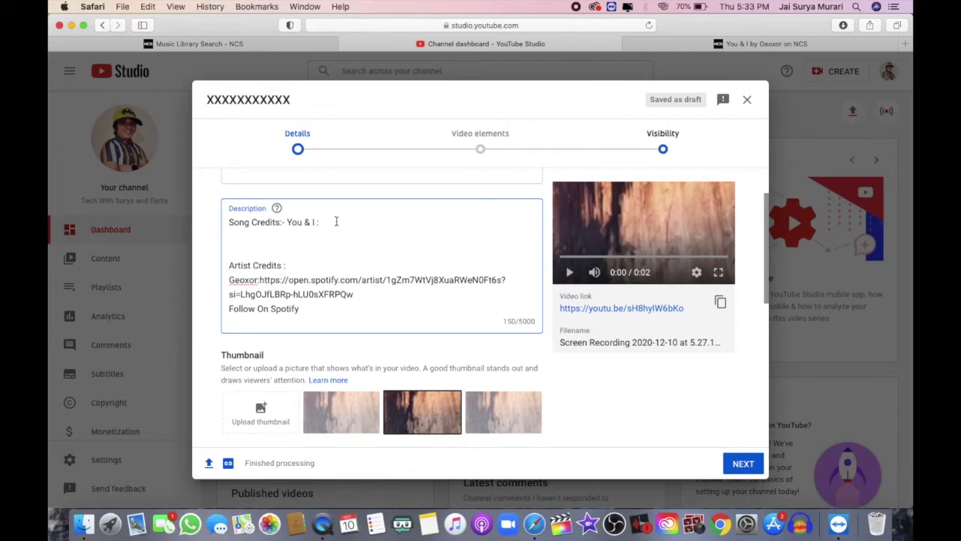
right_click(337, 221)
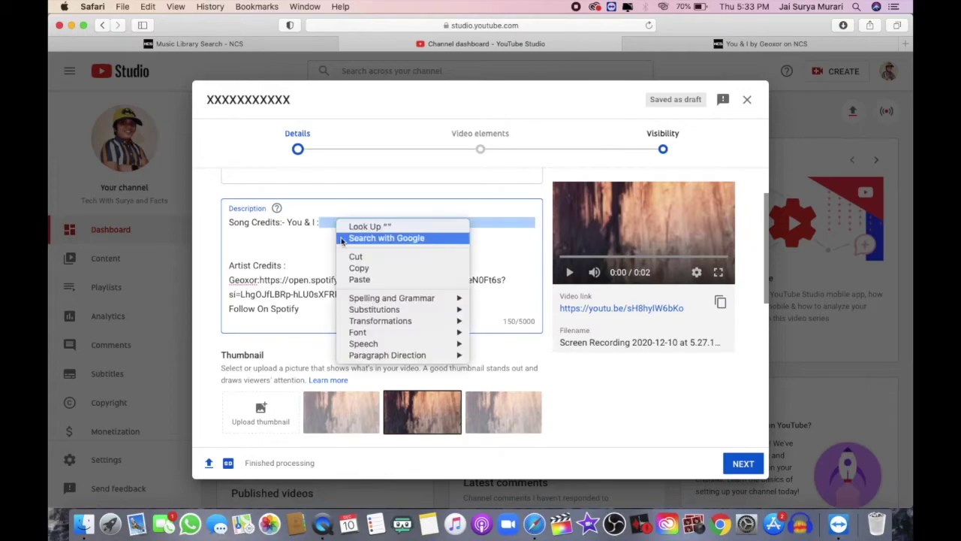
click(358, 279)
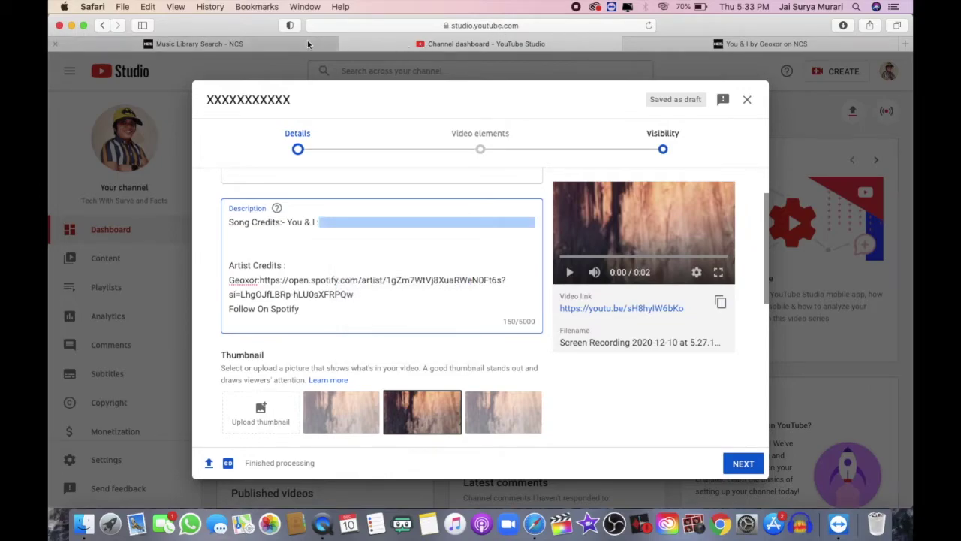
Return to the NCS page of You & I and copy its web address again.
click(748, 45)
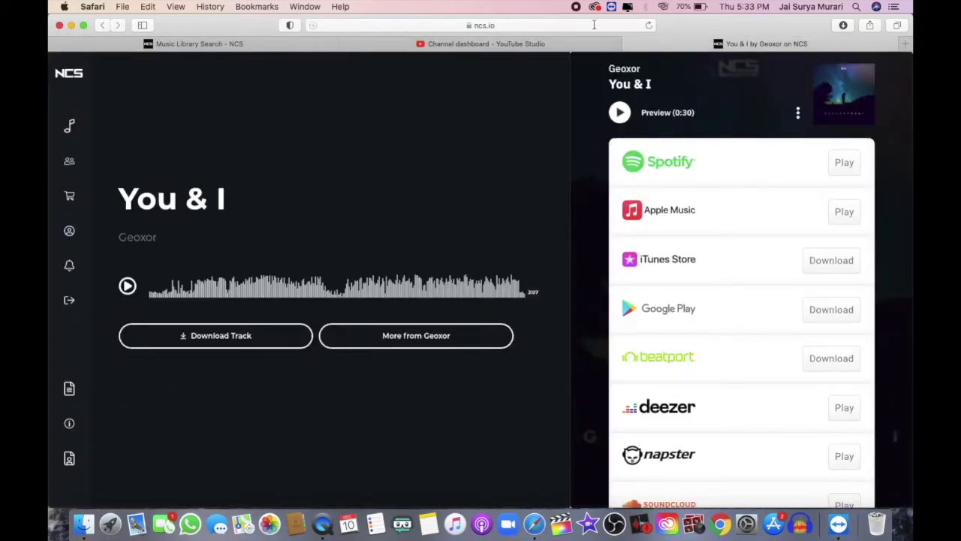
click(594, 26)
right_click(412, 23)
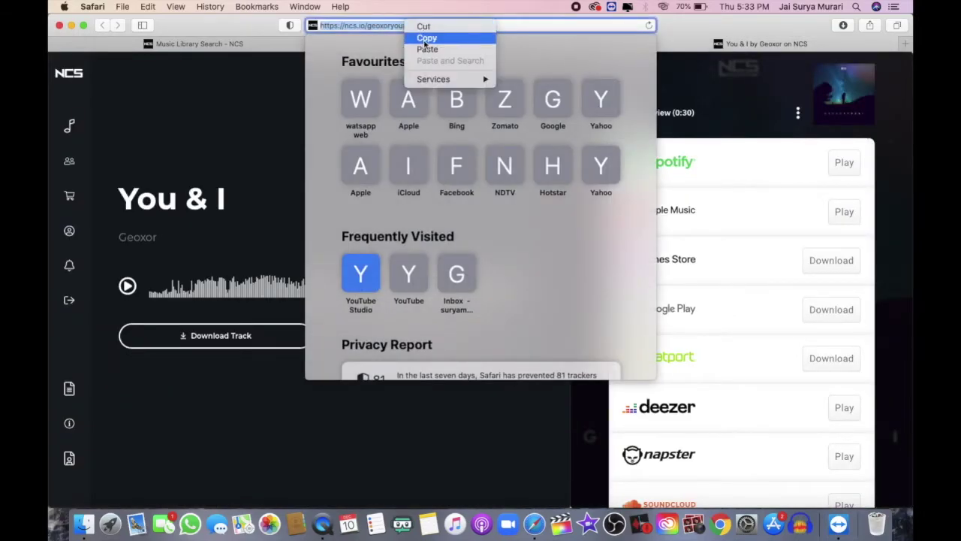
click(425, 38)
key(Escape)
click(547, 45)
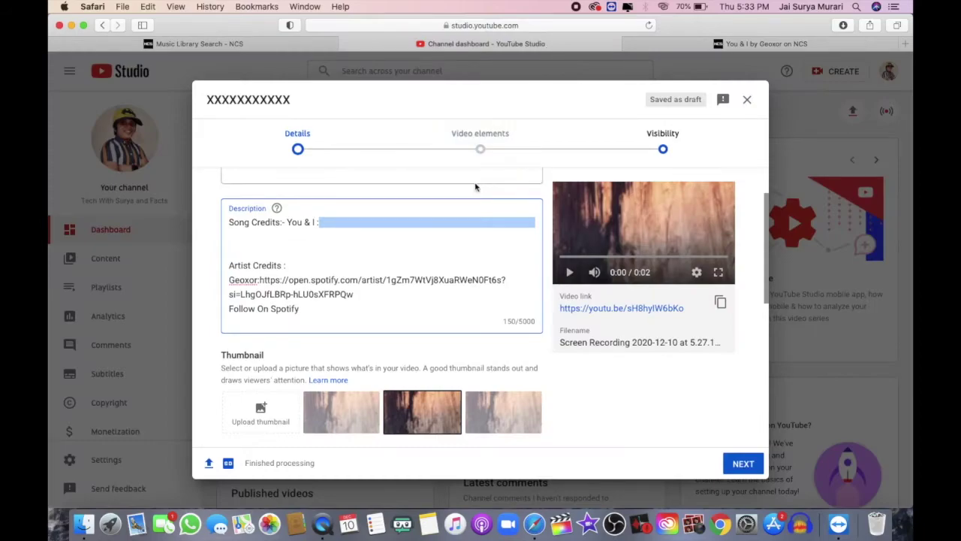
click(371, 223)
double_click(371, 222)
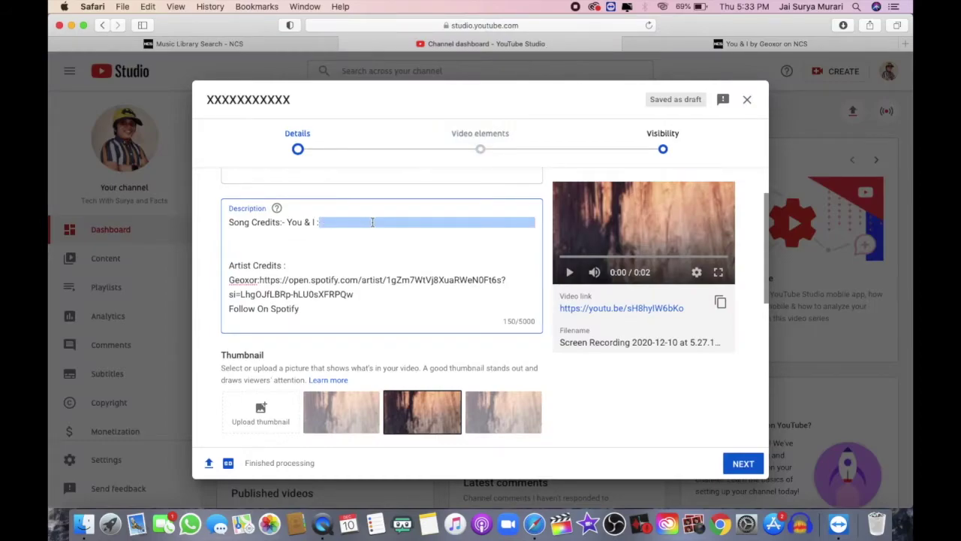
right_click(373, 222)
click(398, 278)
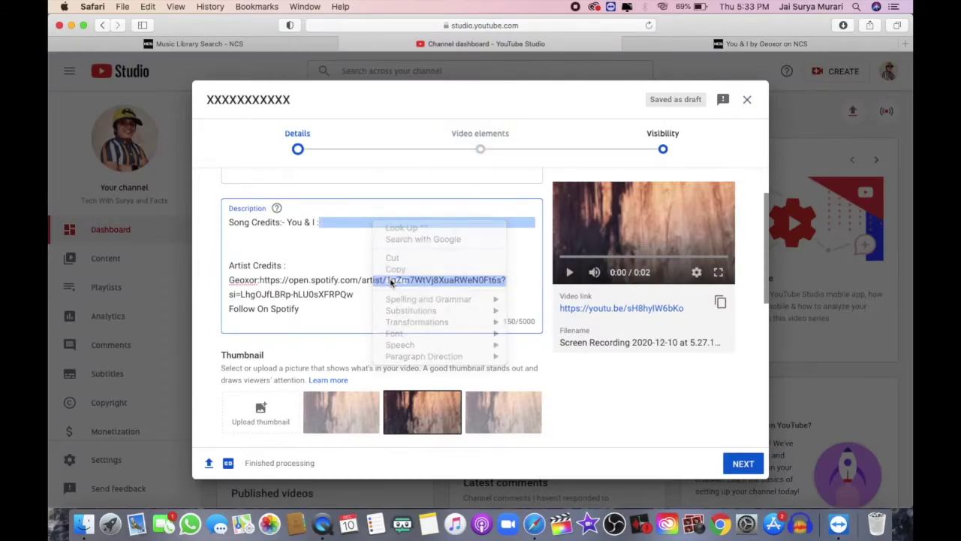
click(318, 222)
text(:)
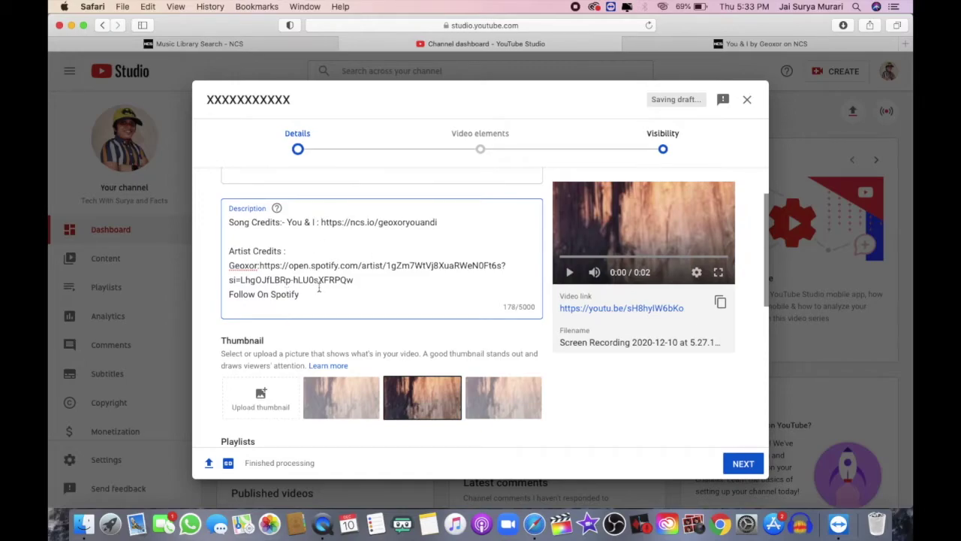
key(Return)
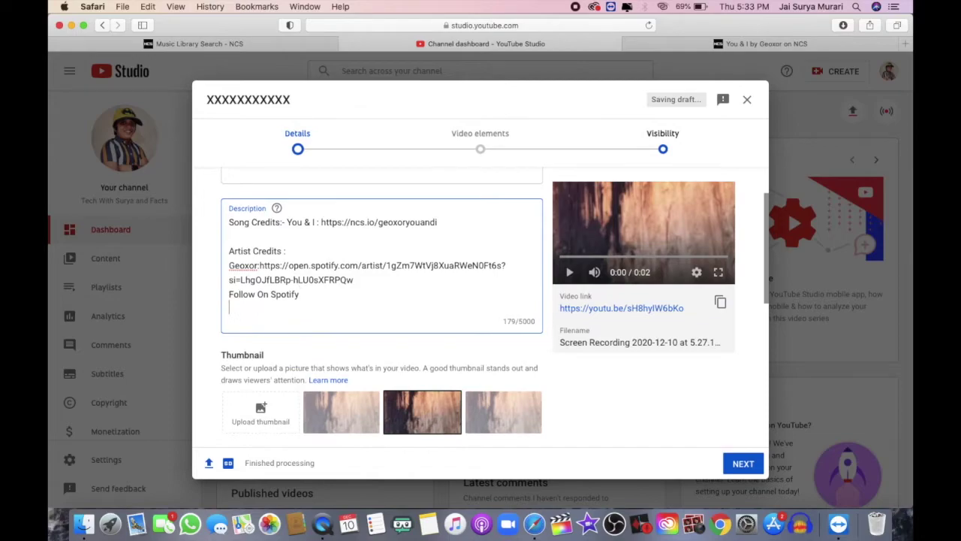
Expand the additional video options and set the license to Creative Commons - Attribution.
scroll(319, 341, down, 5)
scroll(318, 340, up, 4)
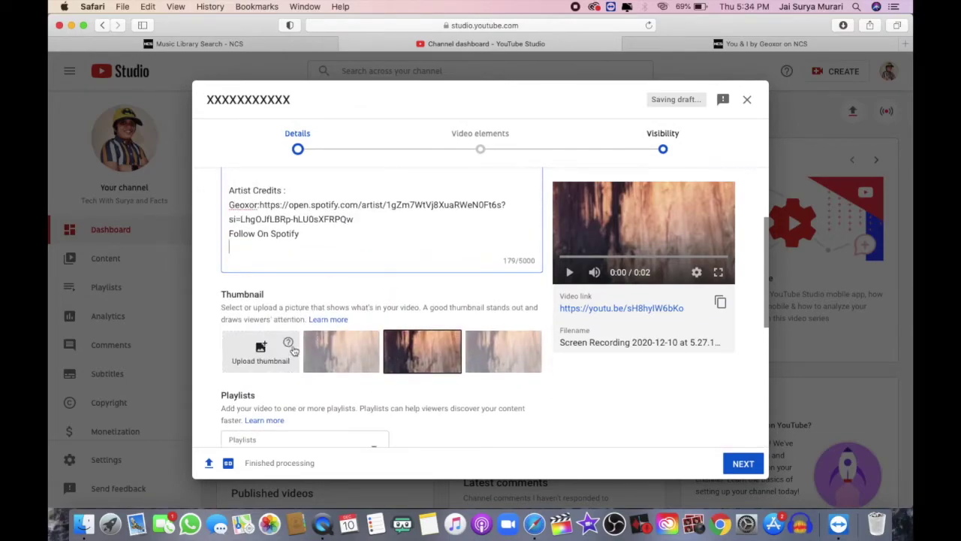
scroll(277, 353, down, 5)
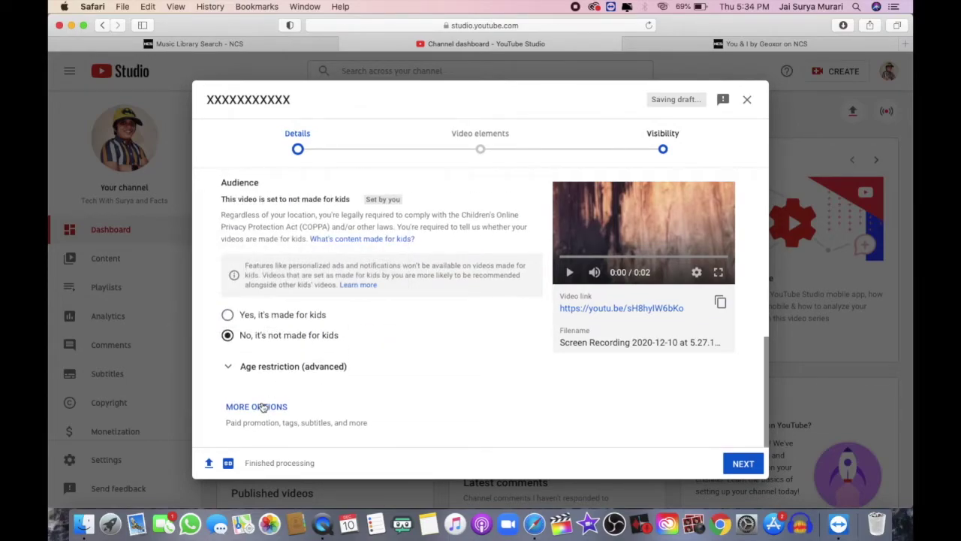
scroll(271, 403, up, 3)
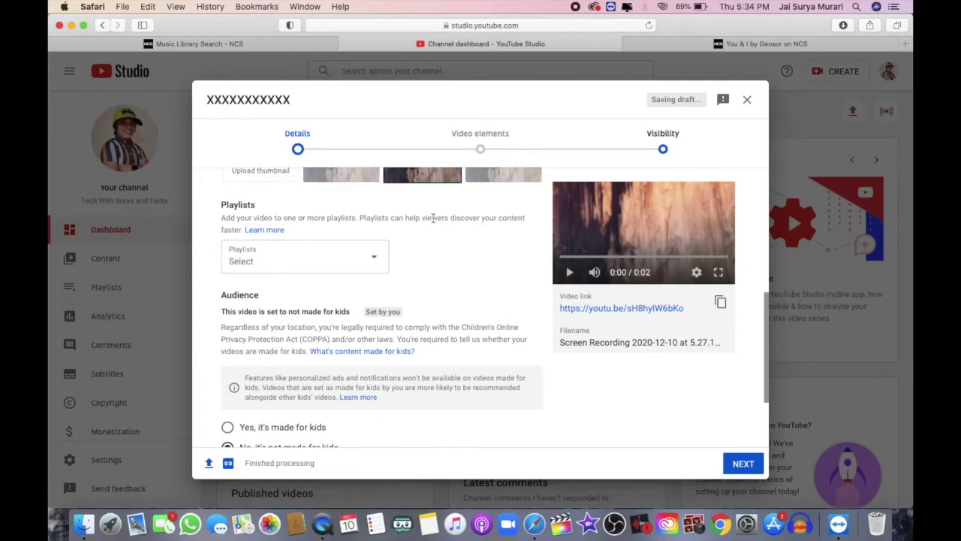
scroll(331, 353, up, 1)
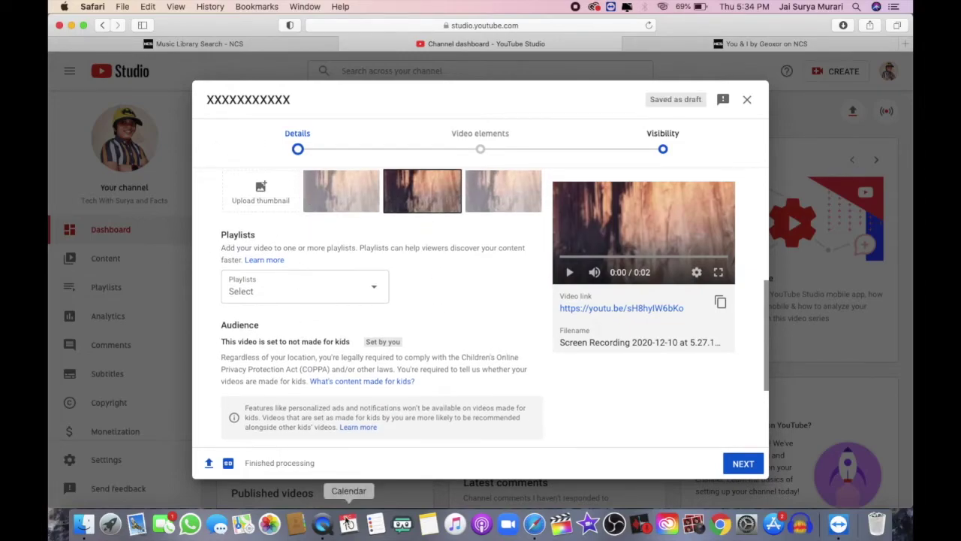
scroll(367, 438, down, 5)
click(257, 408)
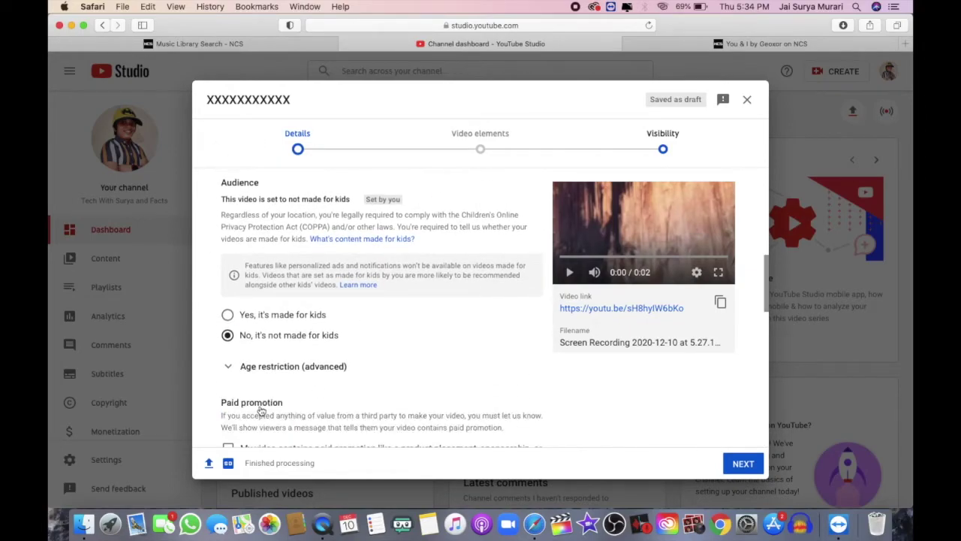
scroll(262, 410, down, 5)
scroll(261, 411, down, 6)
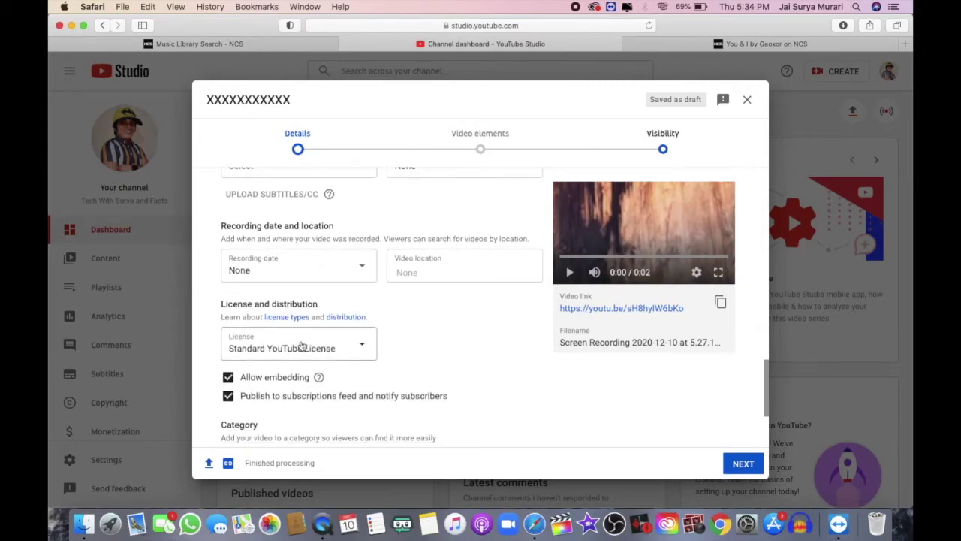
click(304, 344)
click(300, 360)
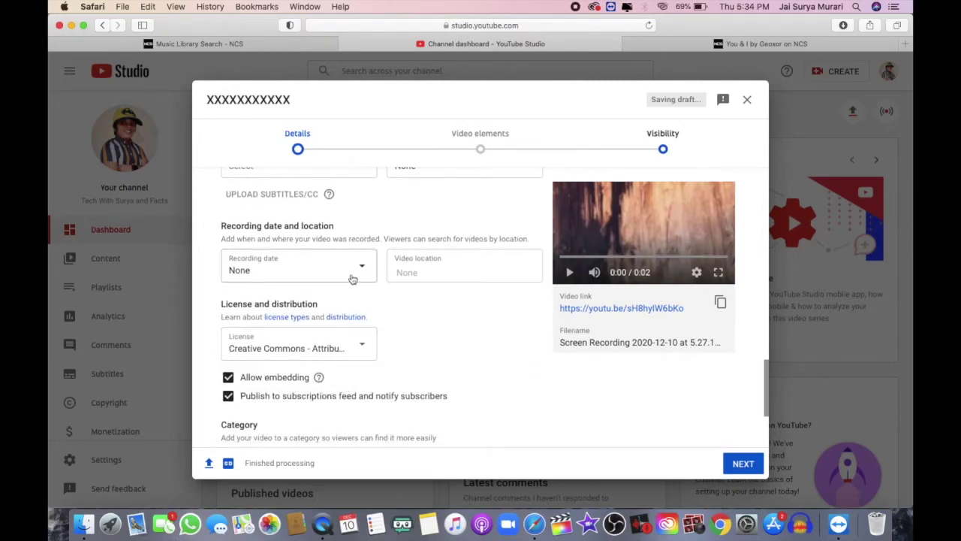
Set the video's comment visibility to Allow all comments.
scroll(349, 300, down, 1)
scroll(349, 304, down, 1)
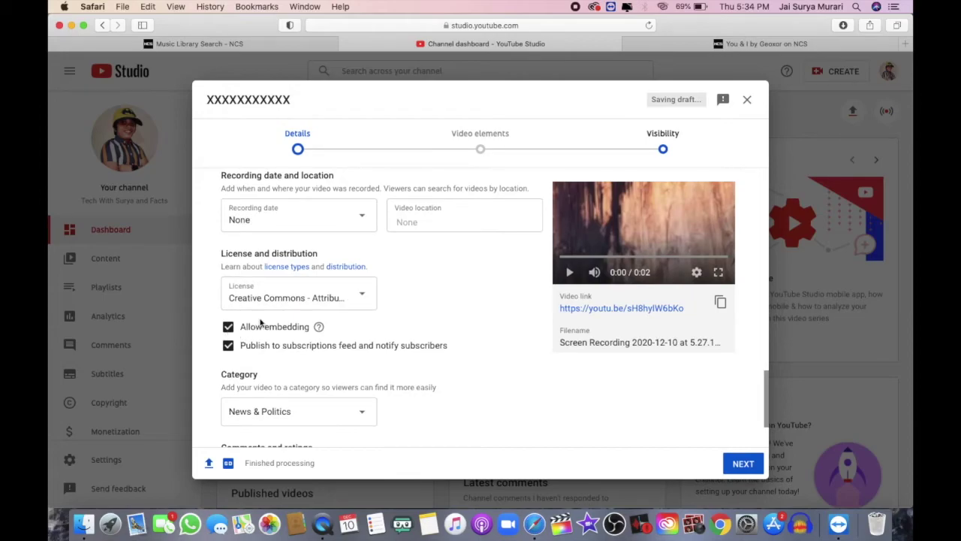
scroll(262, 390, down, 4)
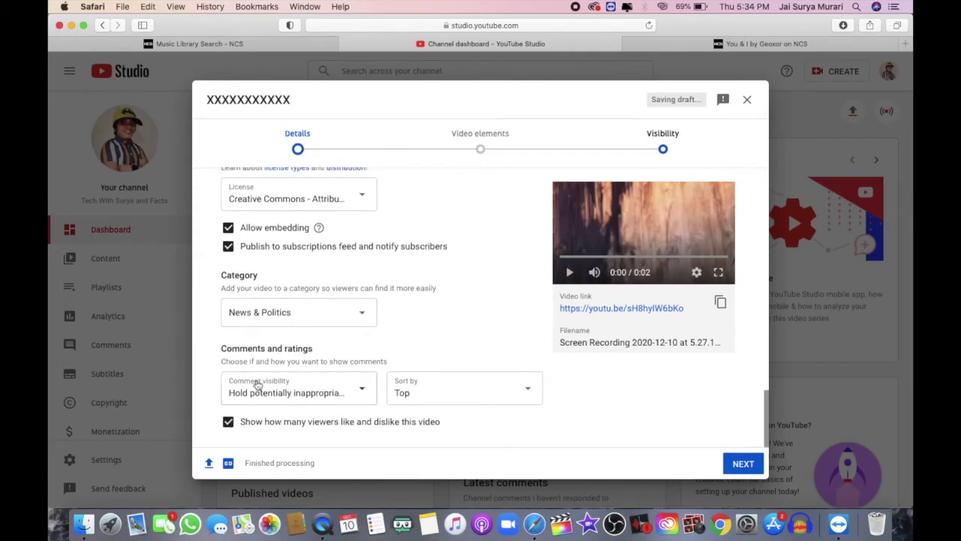
click(318, 401)
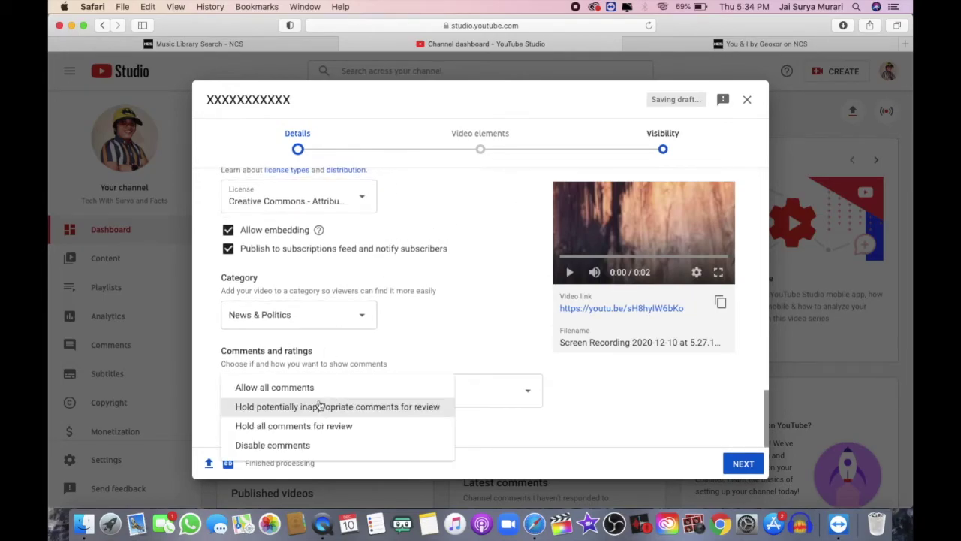
click(299, 387)
Review the video's description credits and recheck the license choice, keeping Creative Commons - Attribution selected.
scroll(369, 420, up, 10)
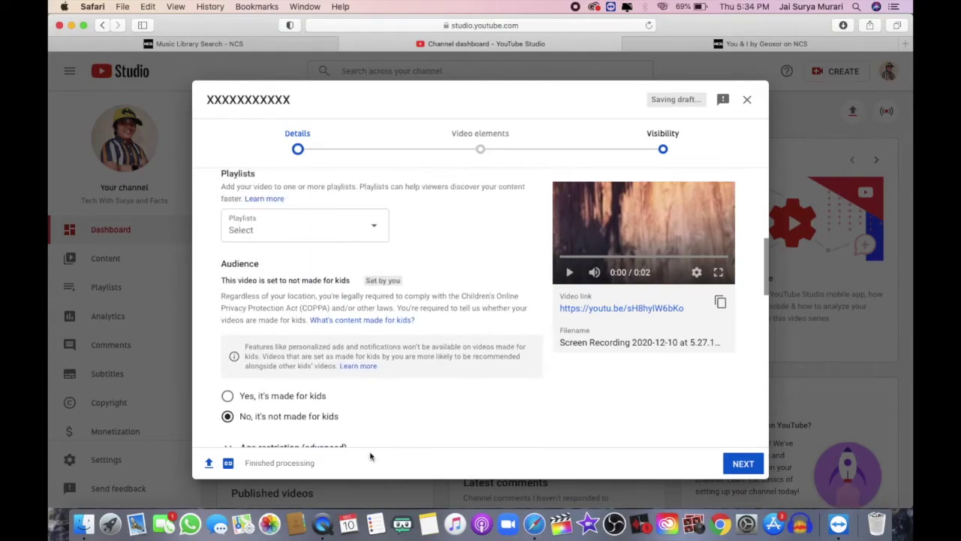
scroll(350, 315, up, 8)
scroll(376, 367, down, 3)
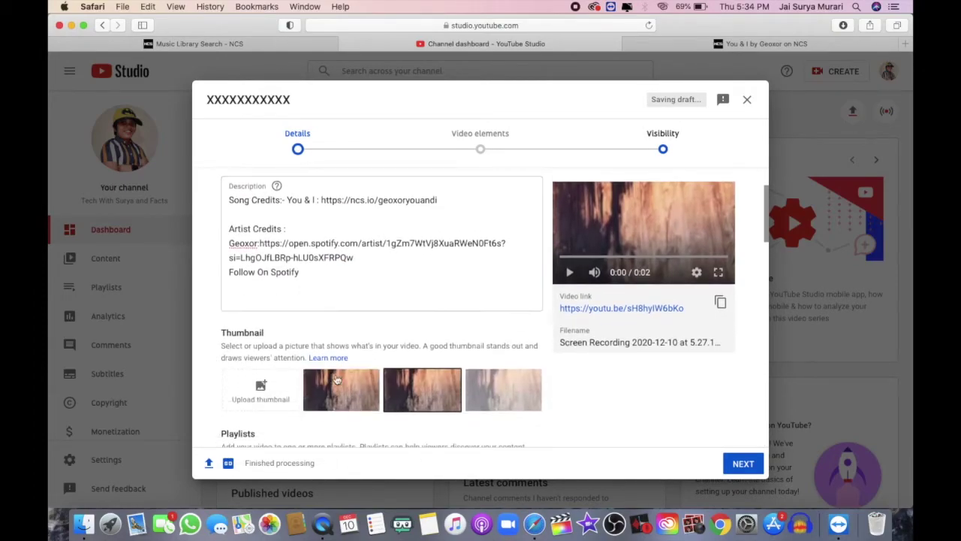
scroll(443, 240, up, 3)
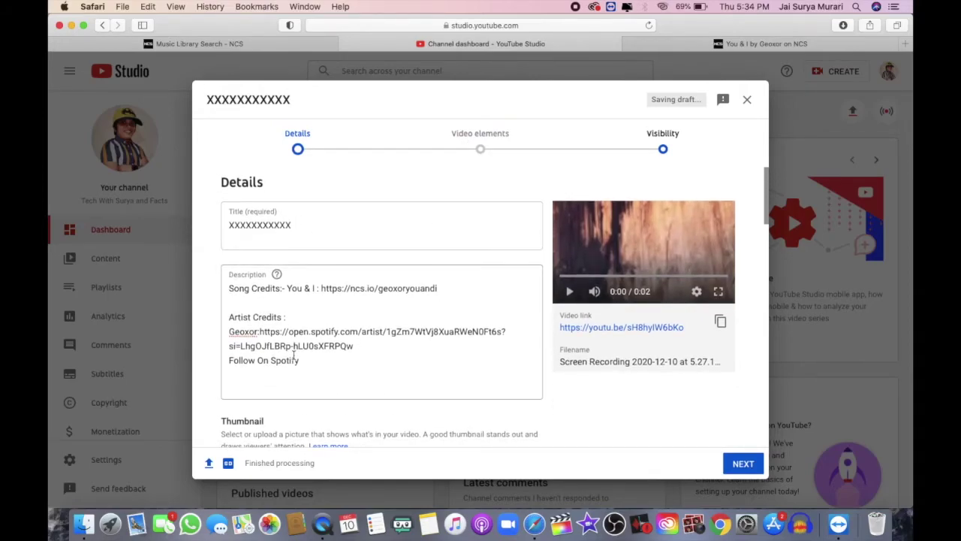
scroll(294, 356, down, 15)
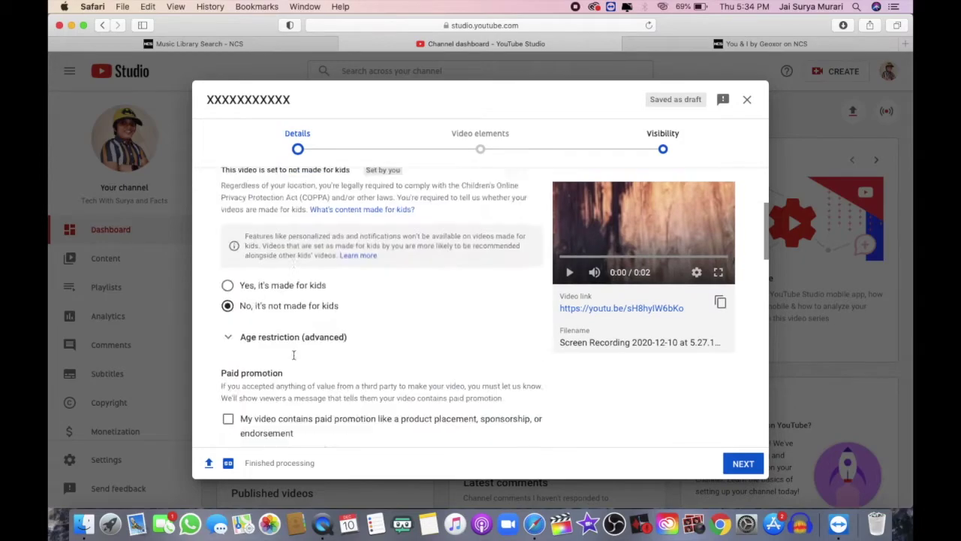
click(311, 207)
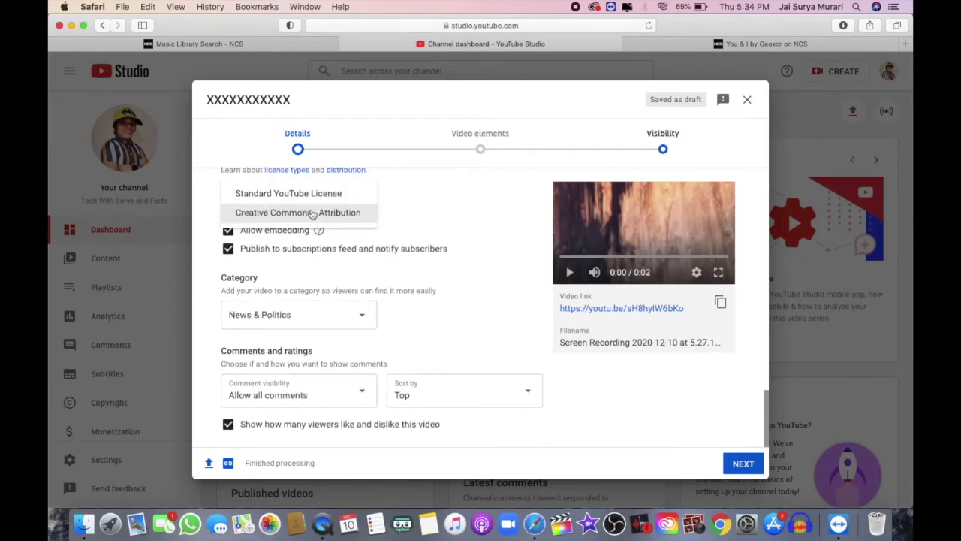
click(311, 213)
scroll(323, 240, up, 15)
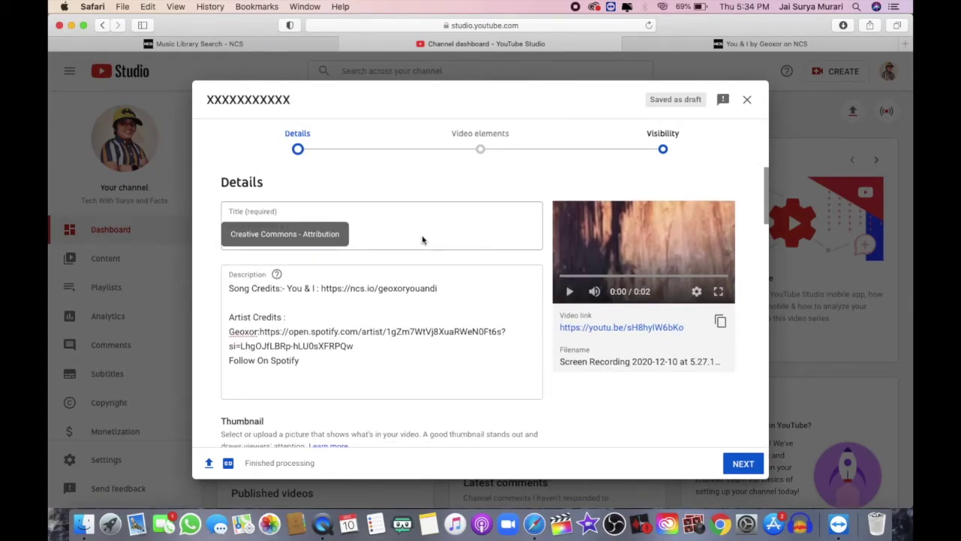
Go through the upload's Details and Video elements stages and end on the Visibility stage.
click(463, 148)
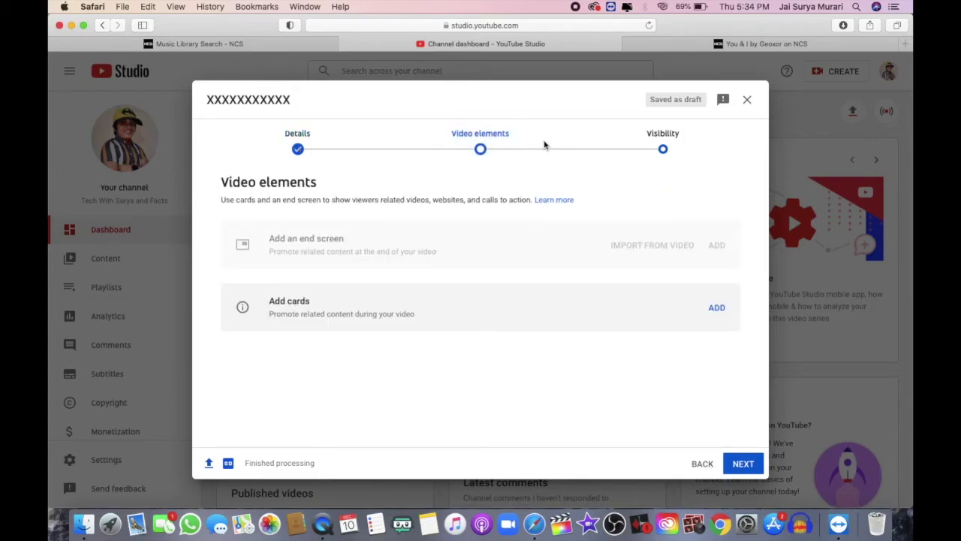
click(646, 145)
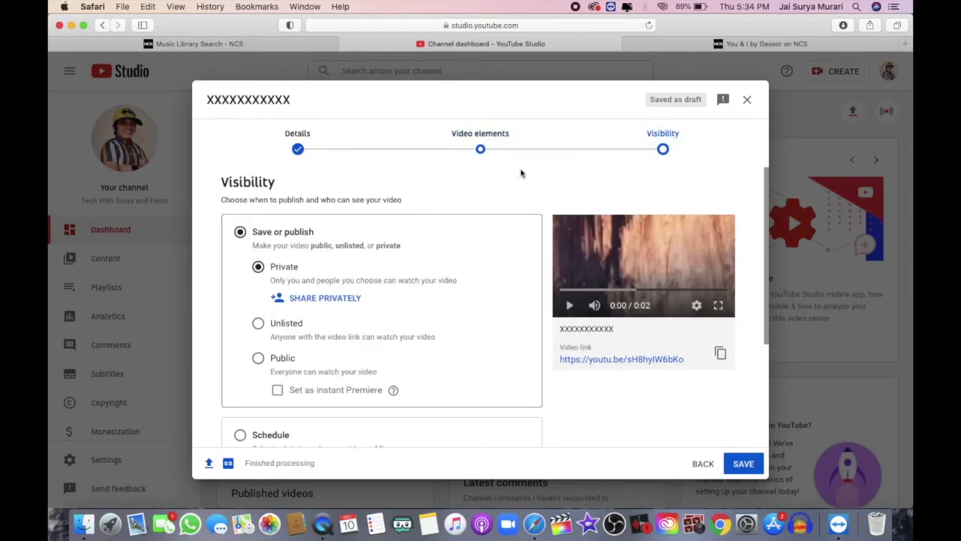
click(478, 142)
click(286, 139)
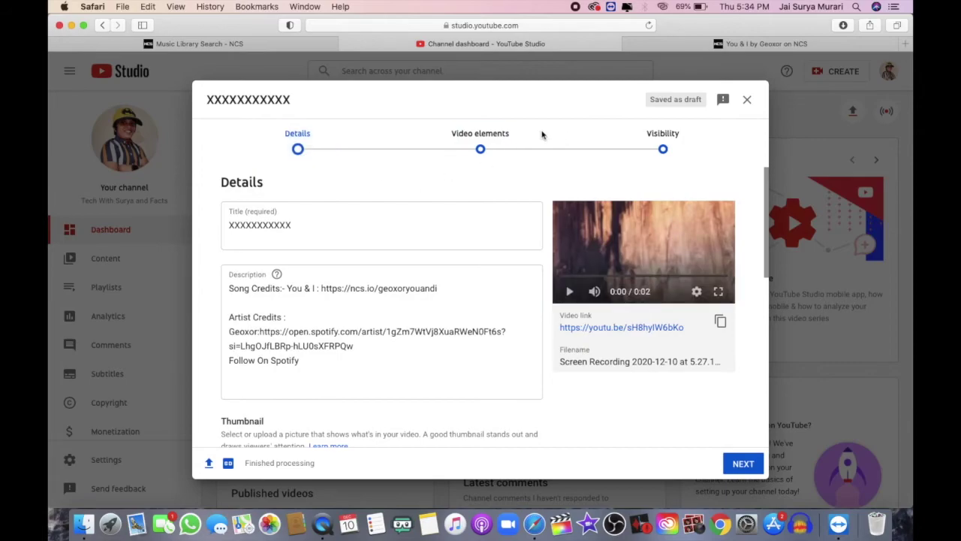
click(482, 135)
click(667, 149)
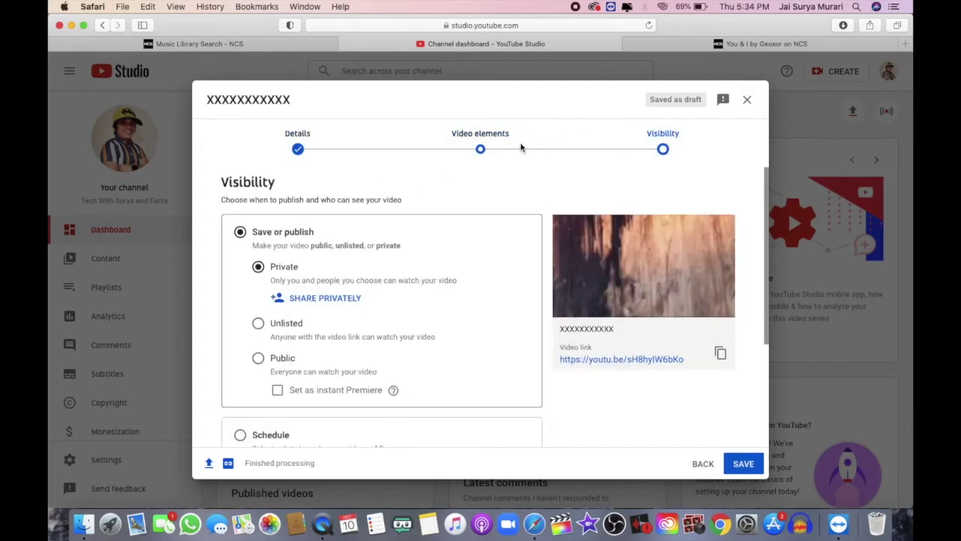
Review the upload's Details, Video elements and Visibility stages again, including the publishing and scheduling options and the pre-publish checks.
click(308, 133)
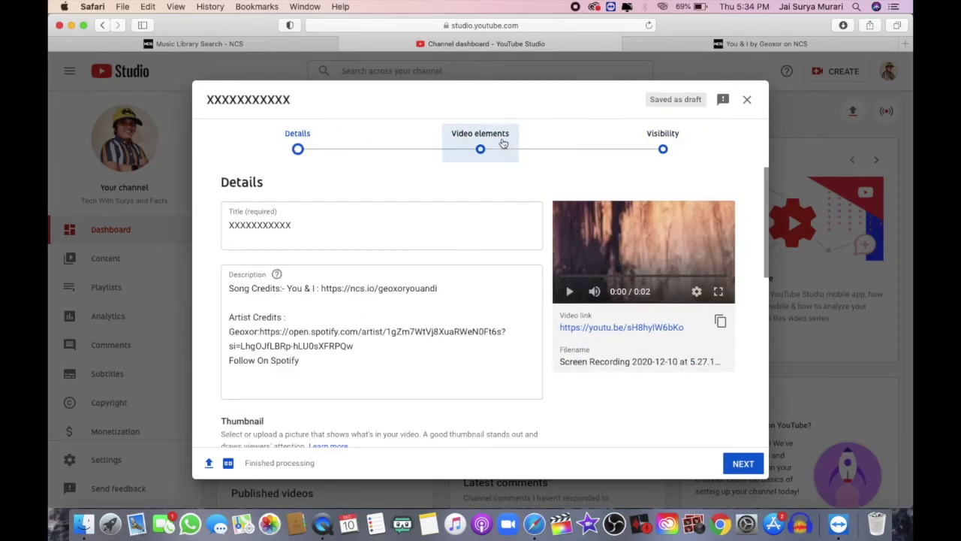
click(459, 139)
click(663, 145)
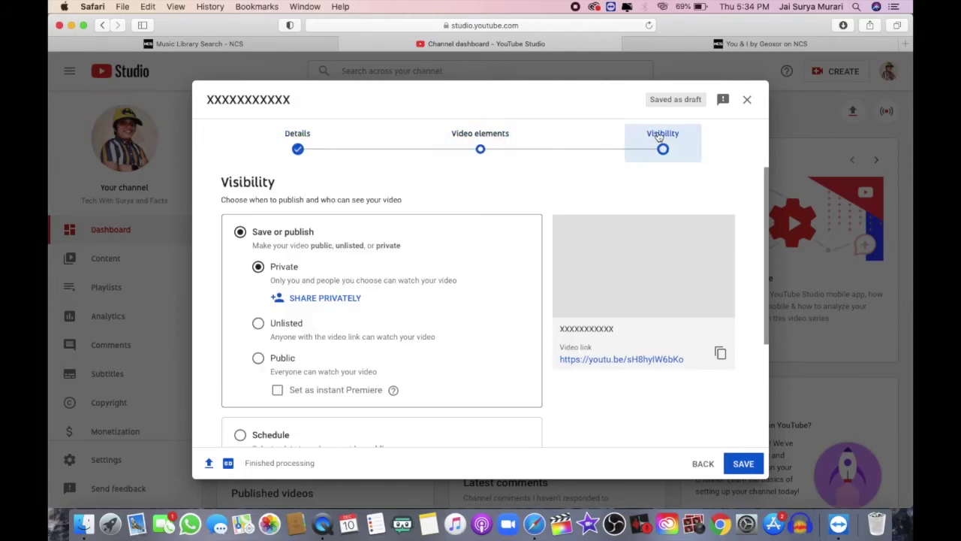
click(319, 151)
scroll(450, 316, down, 2)
scroll(645, 255, up, 2)
click(481, 135)
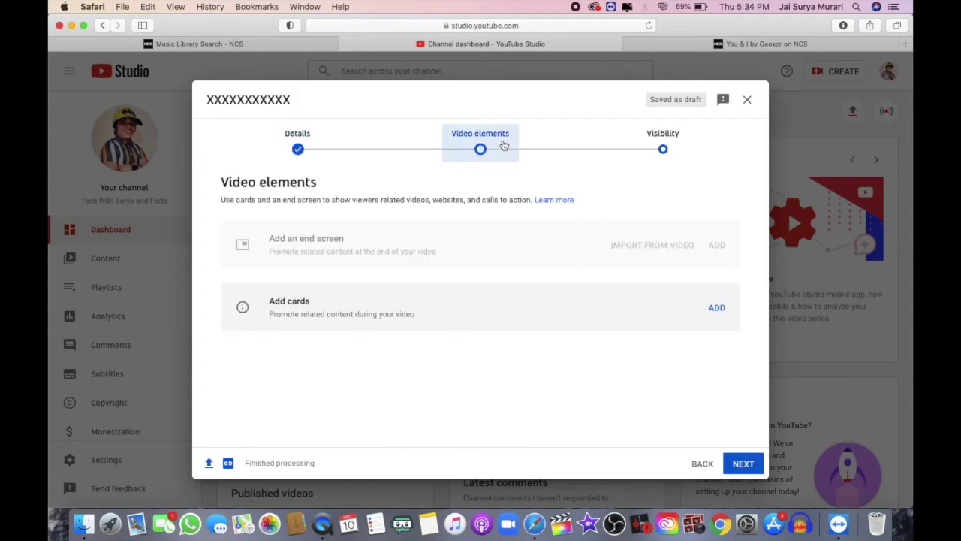
click(663, 147)
click(306, 148)
click(473, 153)
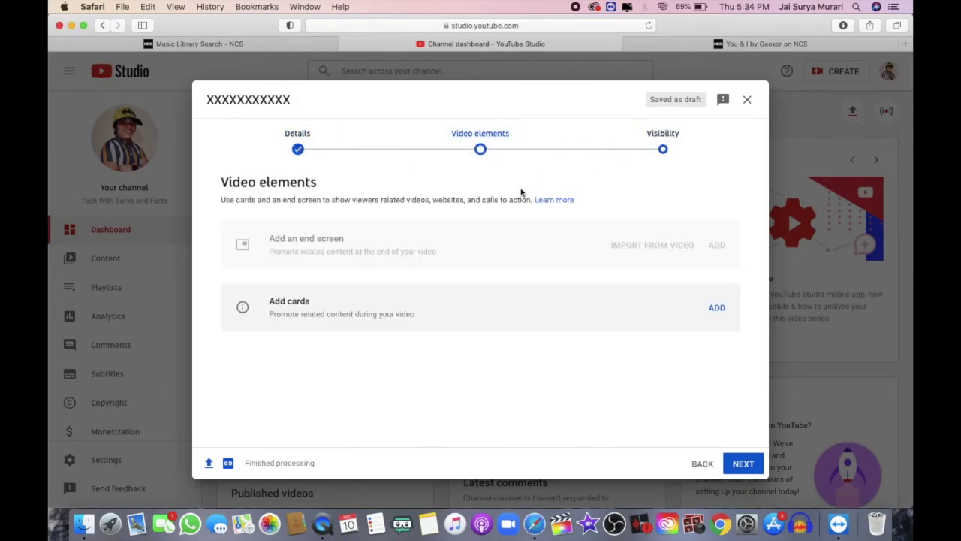
click(633, 134)
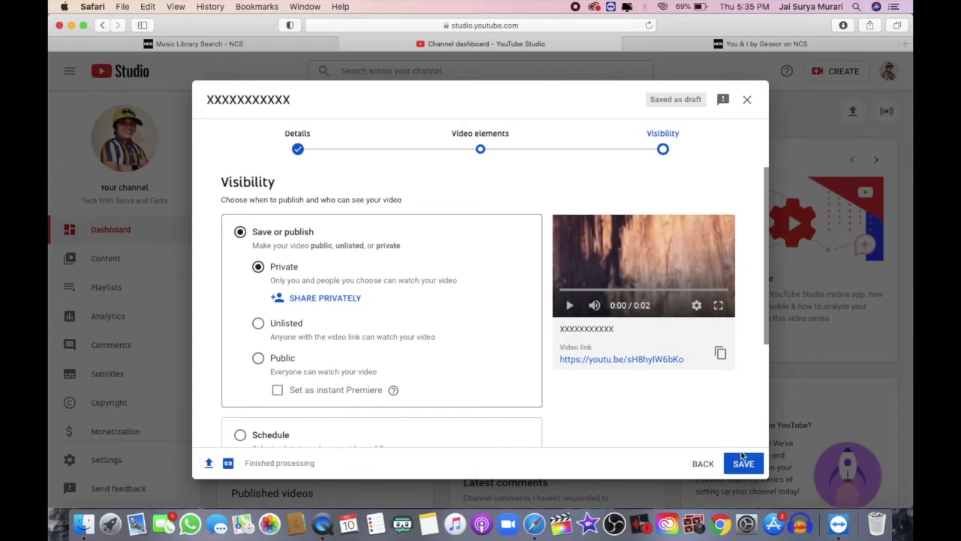
scroll(428, 277, down, 4)
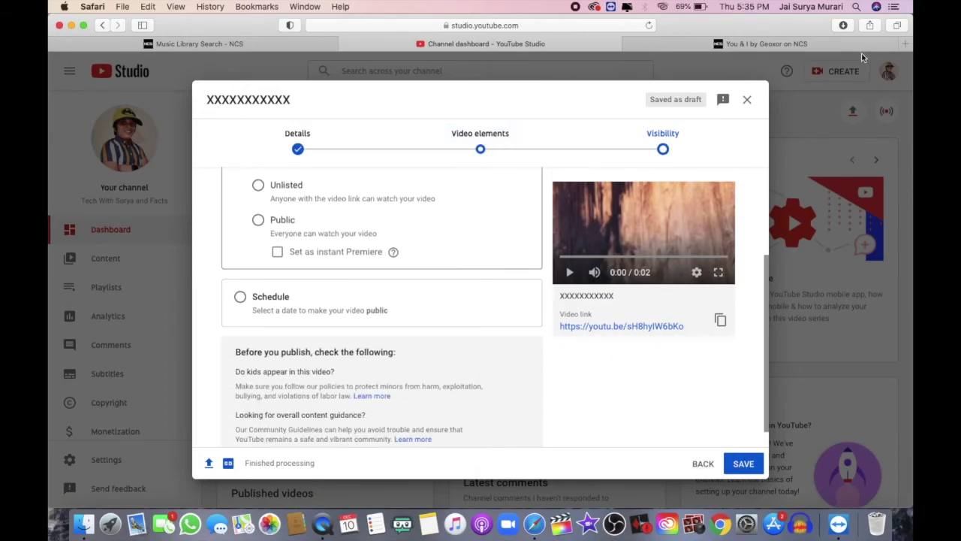
Exit the video upload, leaving it saved as a draft, and close the browser window.
click(747, 100)
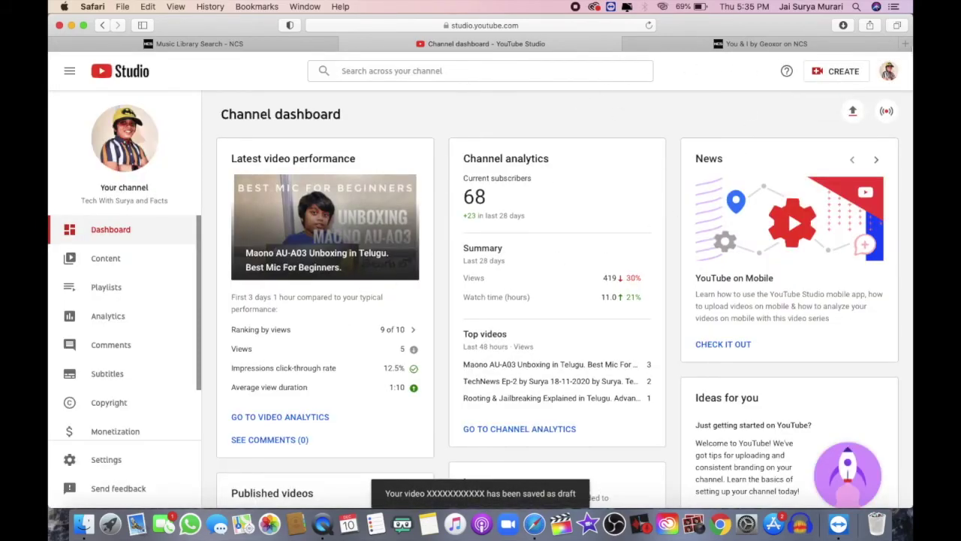
click(904, 44)
click(59, 24)
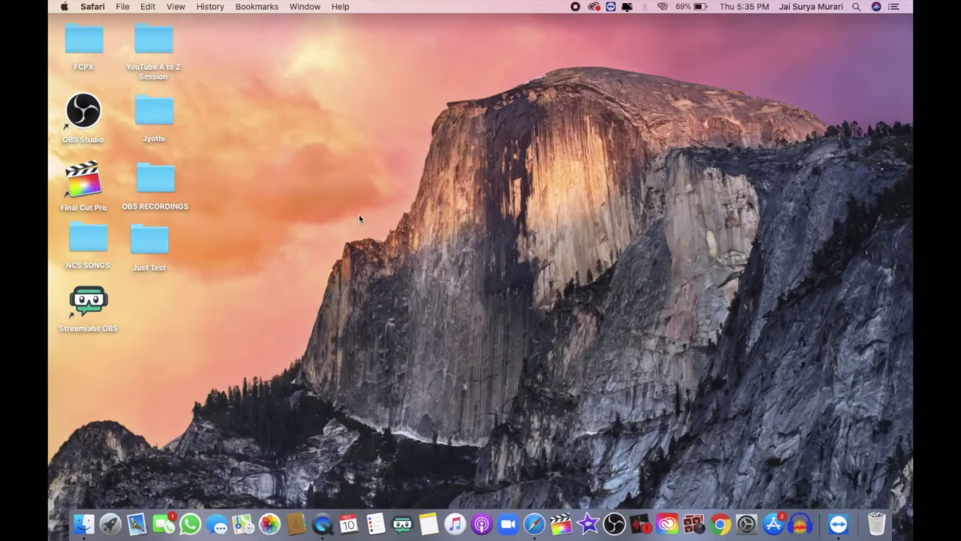
click(348, 164)
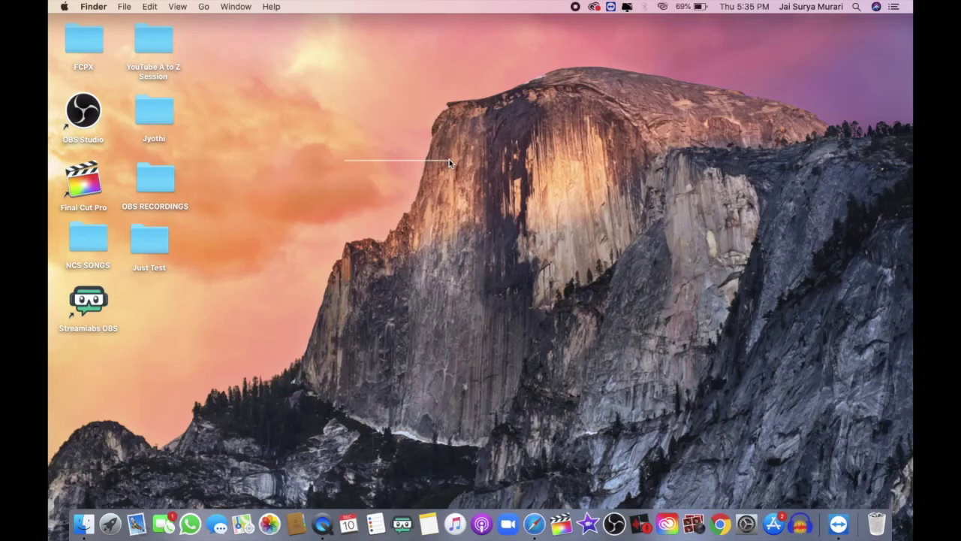
drag(449, 159, 404, 148)
drag(347, 163, 346, 330)
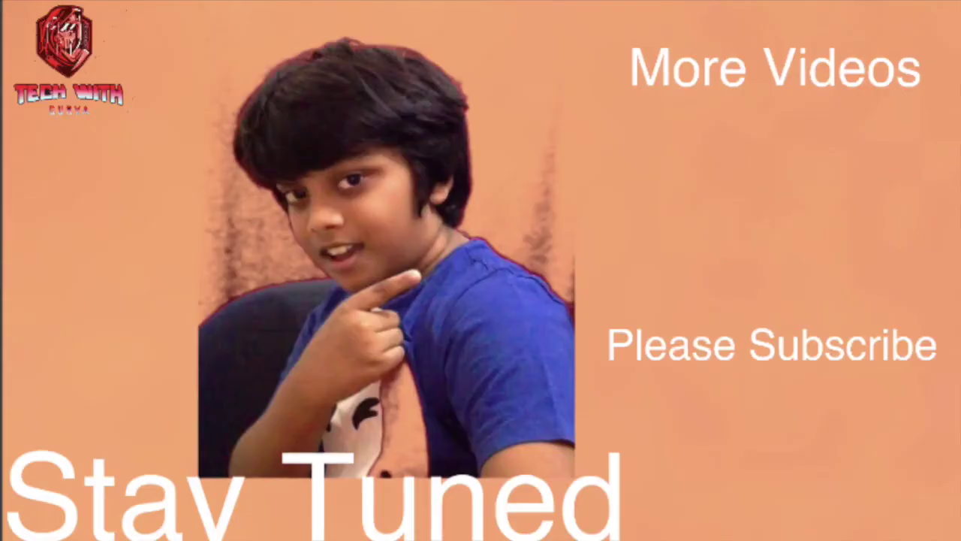